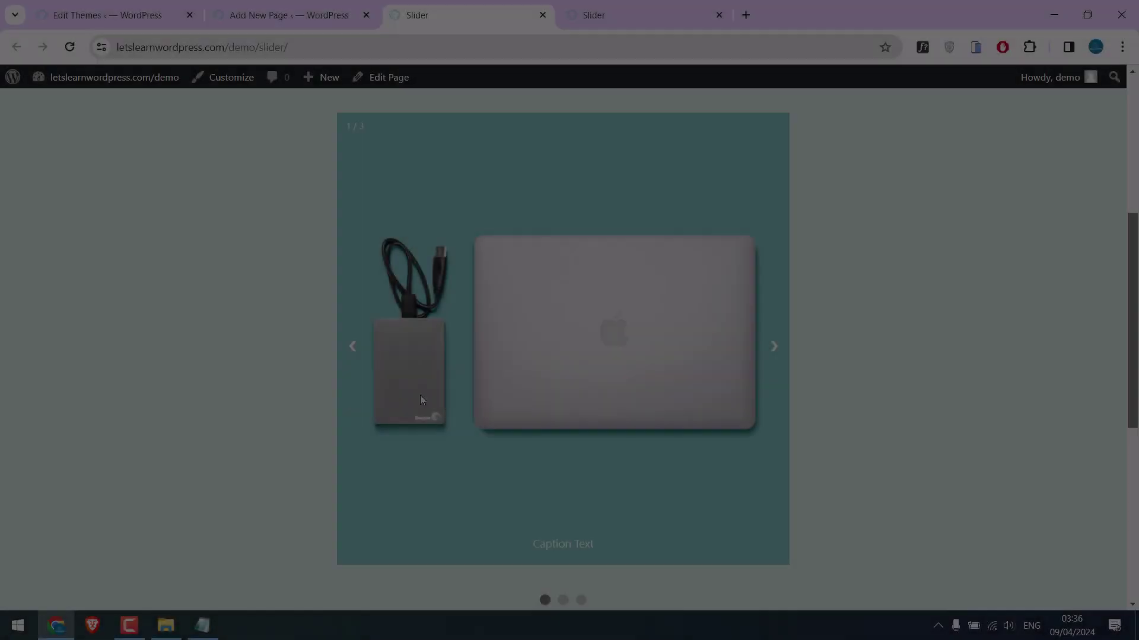
# - Advance the finished slideshow three times using its next arrow
pyautogui.click(772, 346)
pyautogui.click(773, 346)
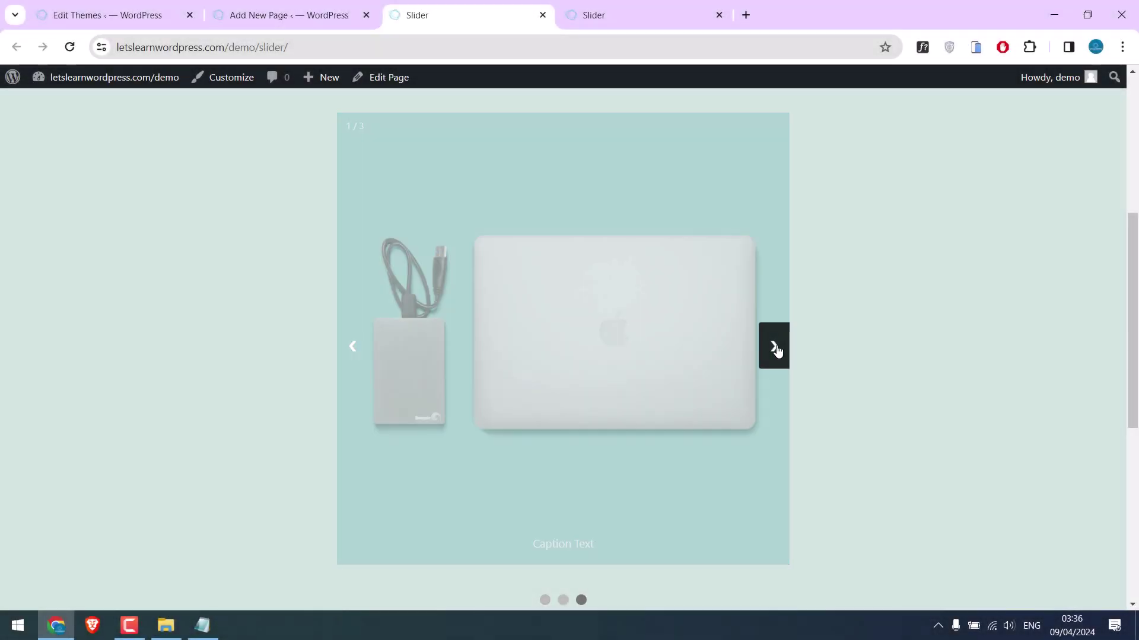
pyautogui.click(772, 346)
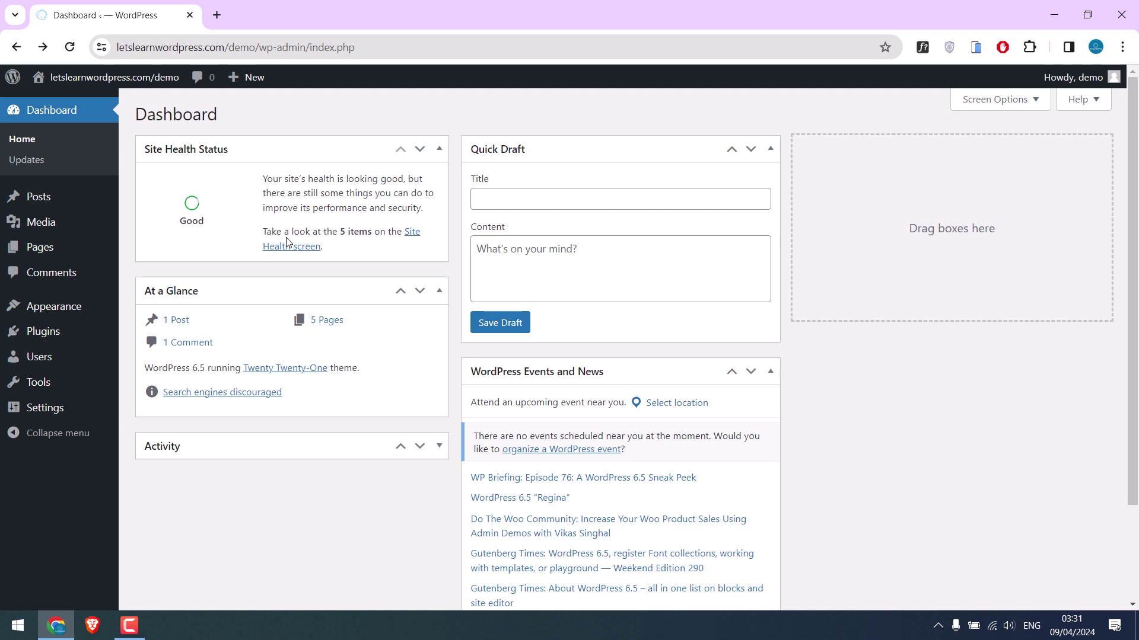
pyautogui.moveTo(39, 248)
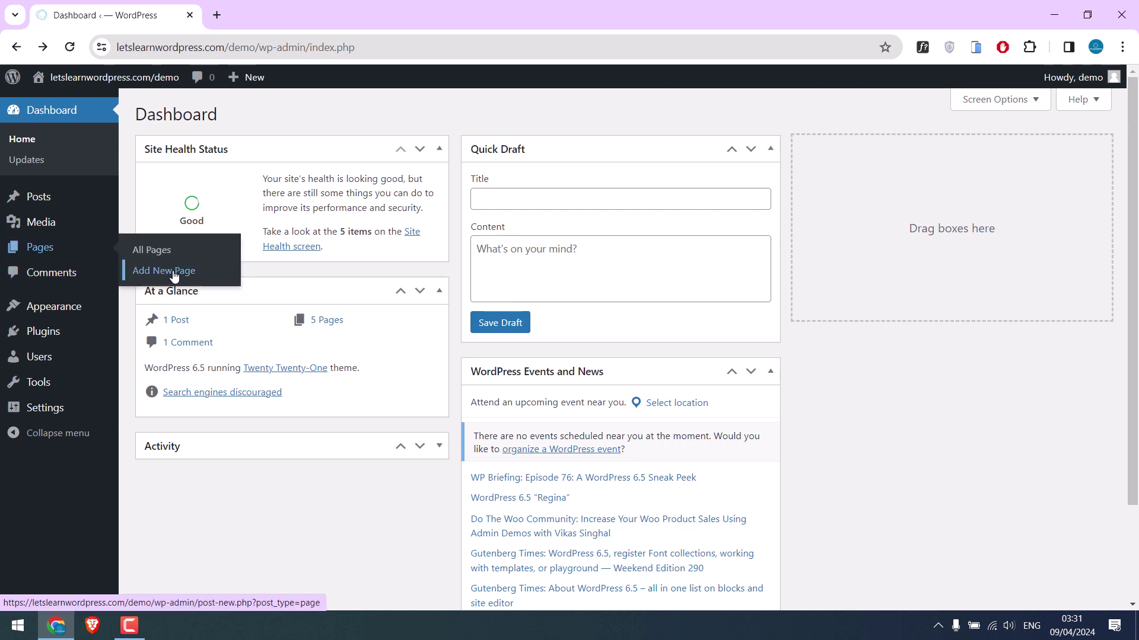
# - Start a new page in its own tab from Pages > Add New and bring up the block list
pyautogui.rightClick(175, 276)
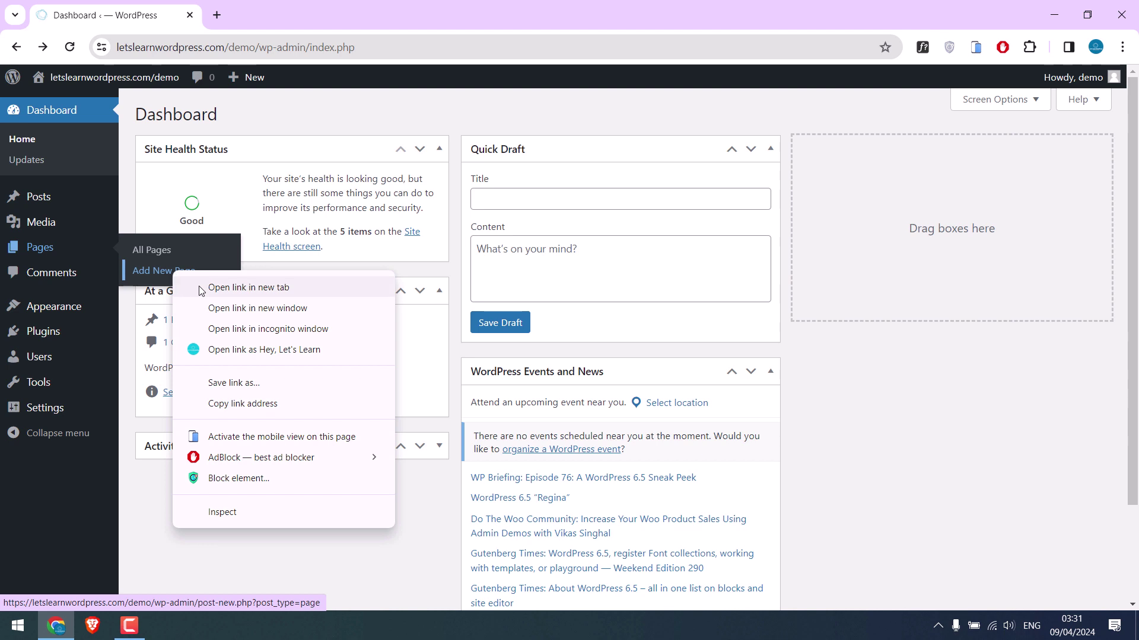
pyautogui.click(248, 287)
pyautogui.click(291, 14)
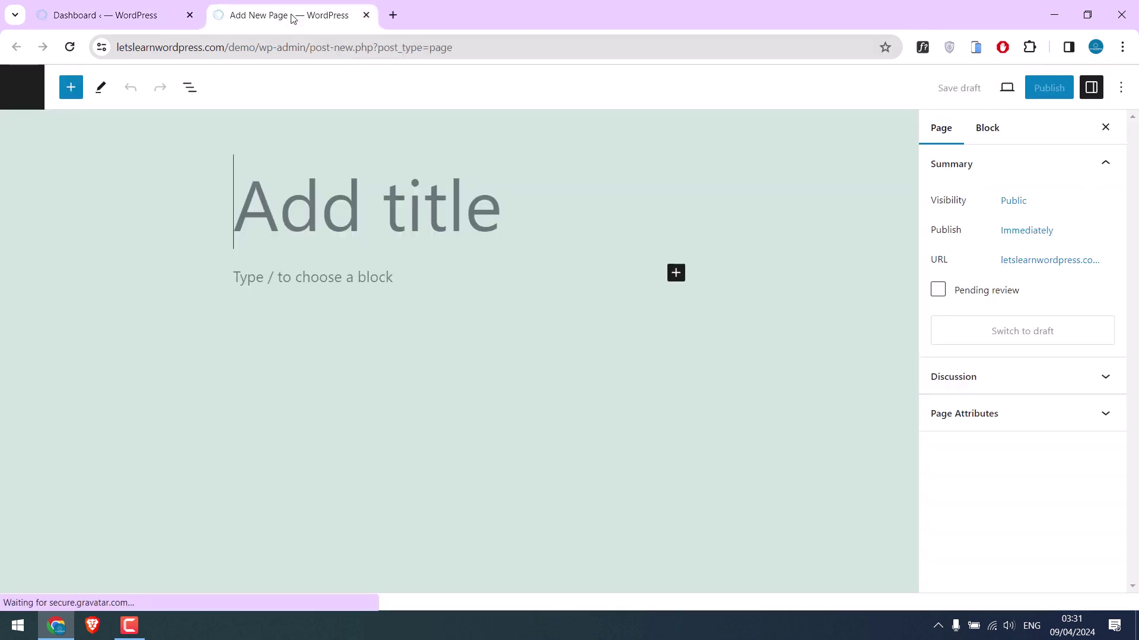
pyautogui.write('Slider')
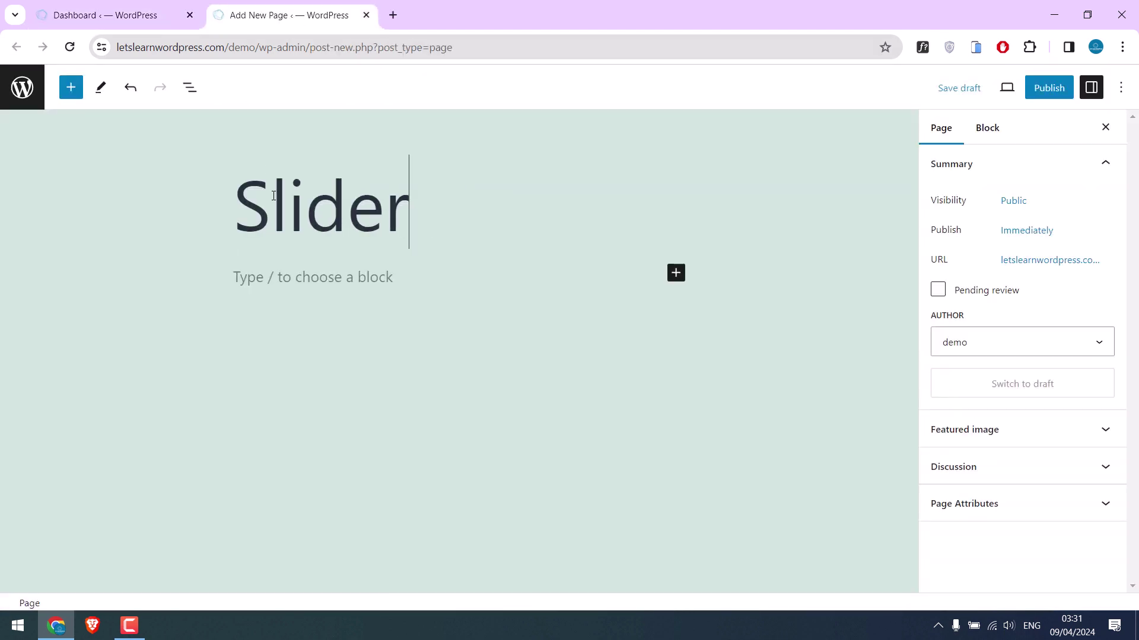
pyautogui.click(675, 273)
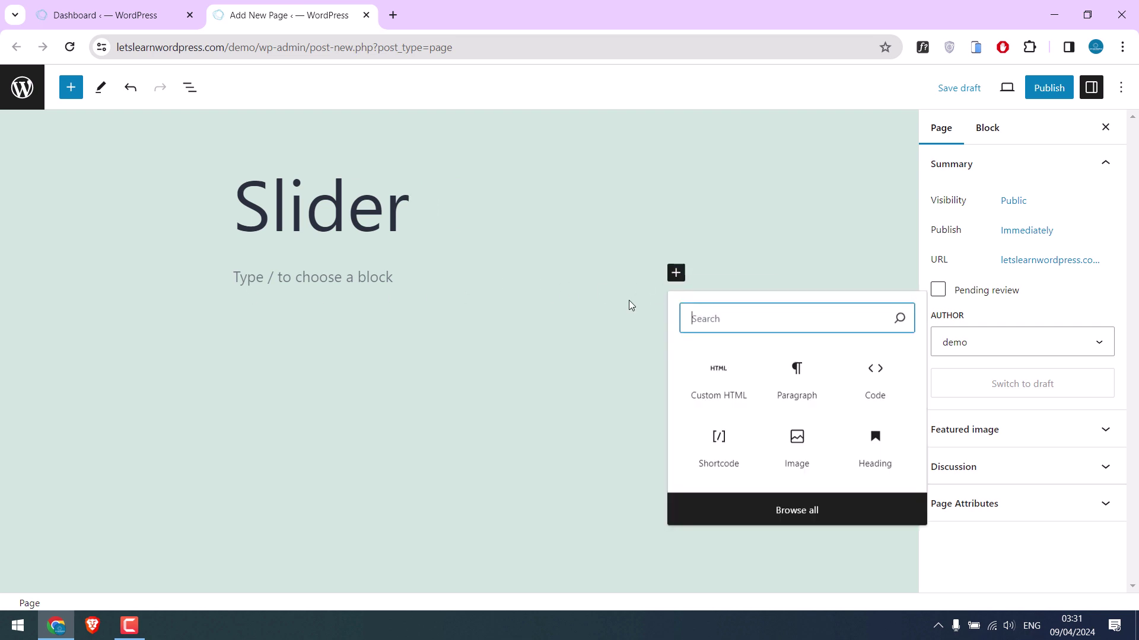
# - Insert a Custom HTML block, then reveal the desktop and open the Codes folder
pyautogui.click(718, 382)
pyautogui.click(56, 625)
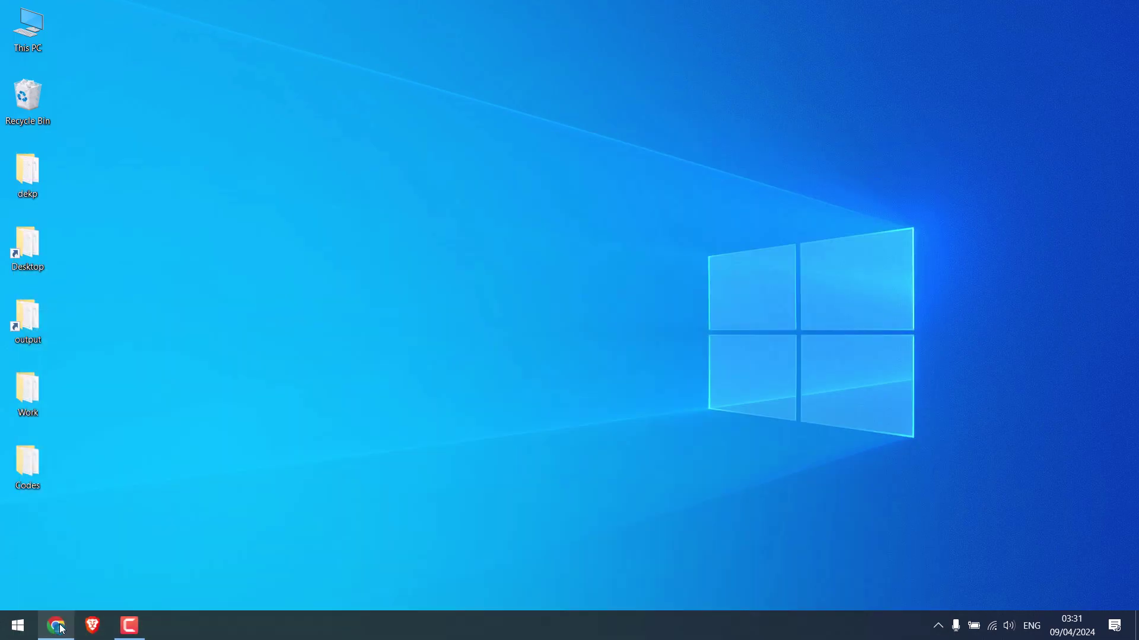
pyautogui.moveTo(28, 464)
pyautogui.mouseDown()
pyautogui.moveTo(623, 194)
pyautogui.moveTo(593, 174)
pyautogui.mouseUp()
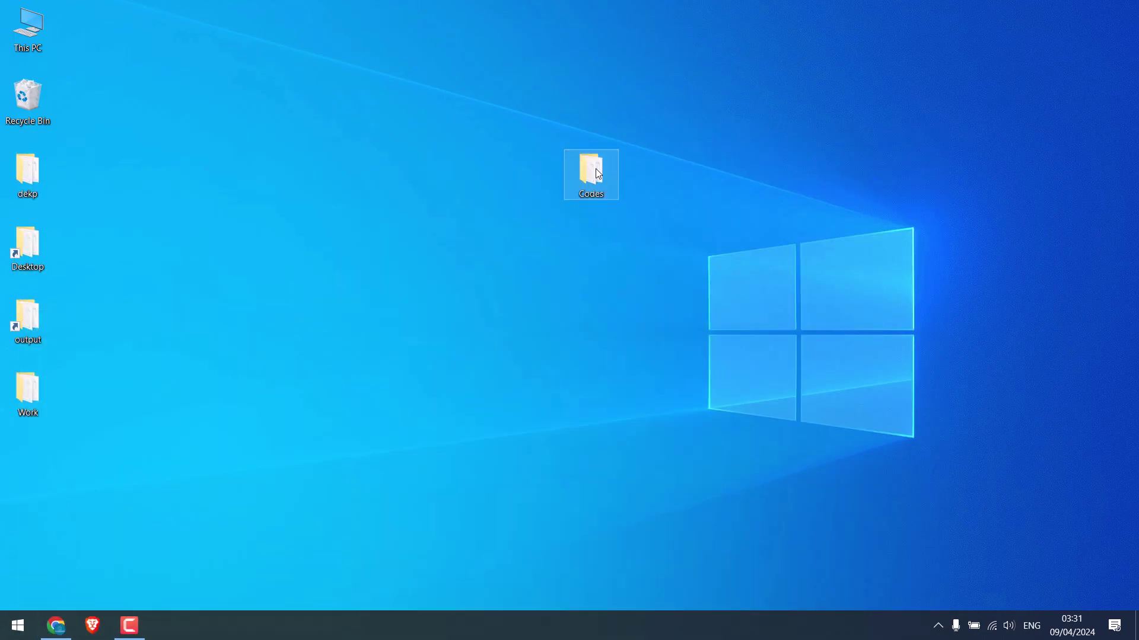
pyautogui.doubleClick(598, 171)
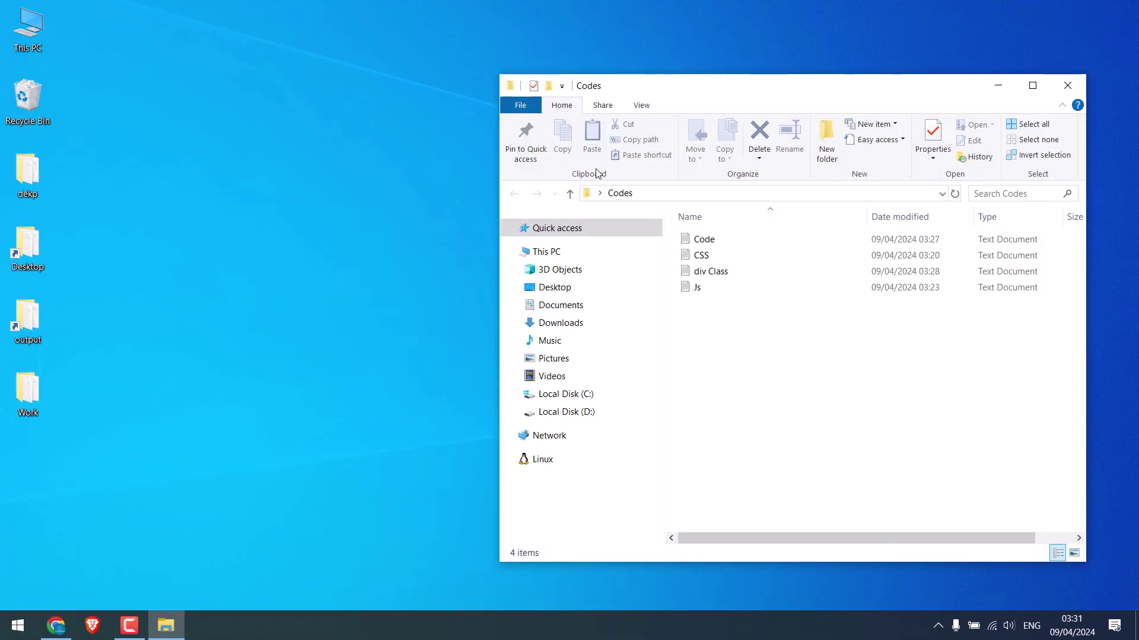
# - Look through the CSS, div Class and Js files, ending on div Class
pyautogui.click(710, 258)
pyautogui.click(726, 274)
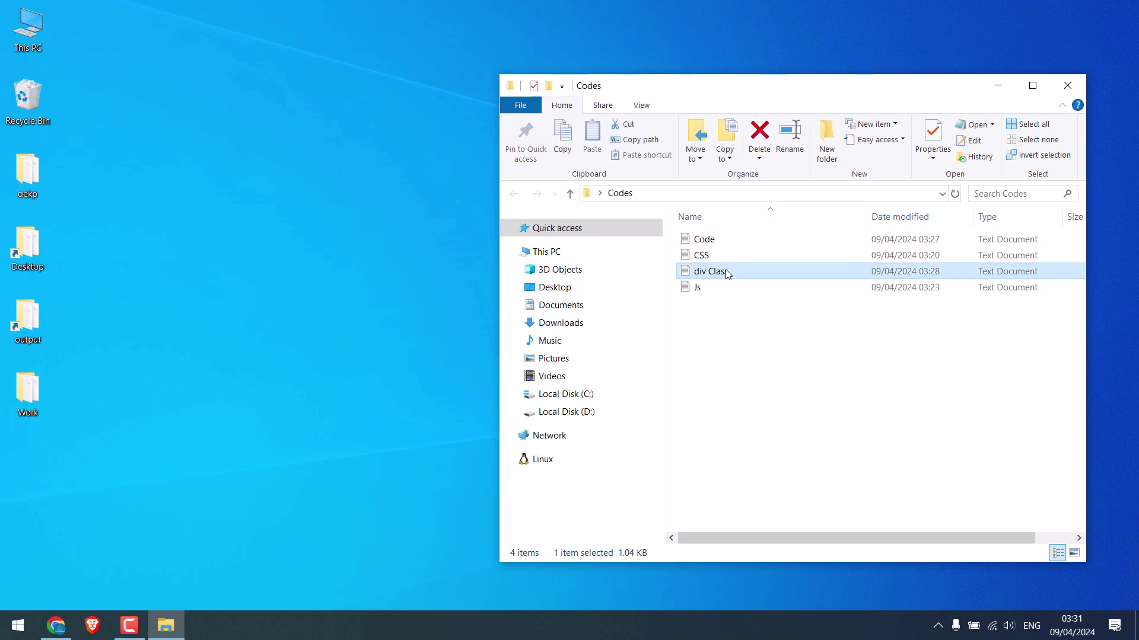
pyautogui.click(723, 287)
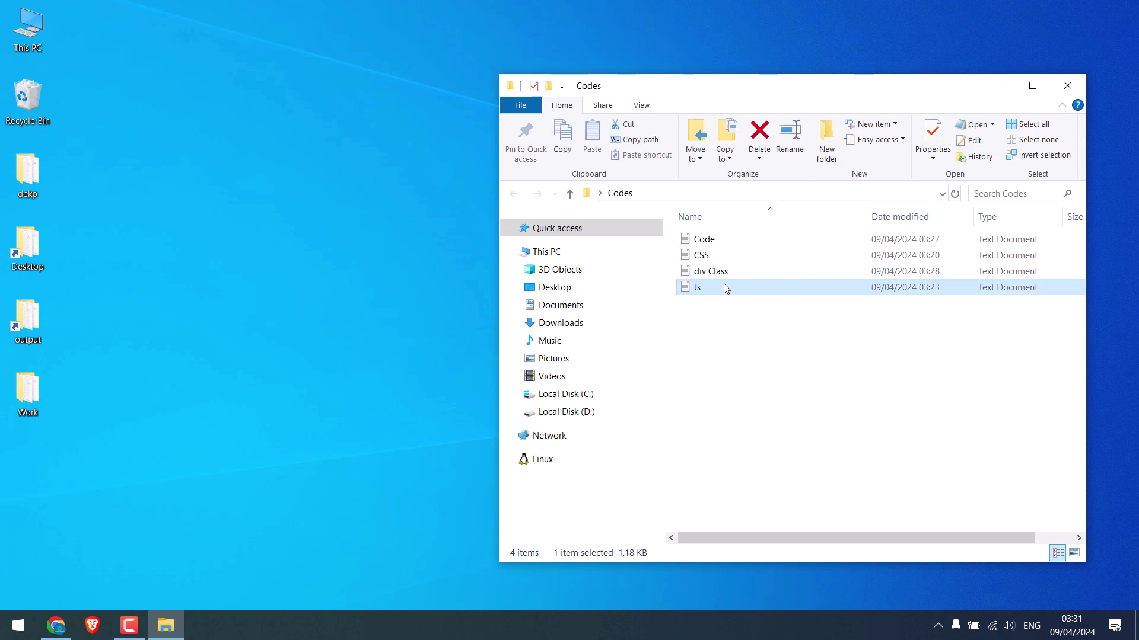
pyautogui.click(709, 274)
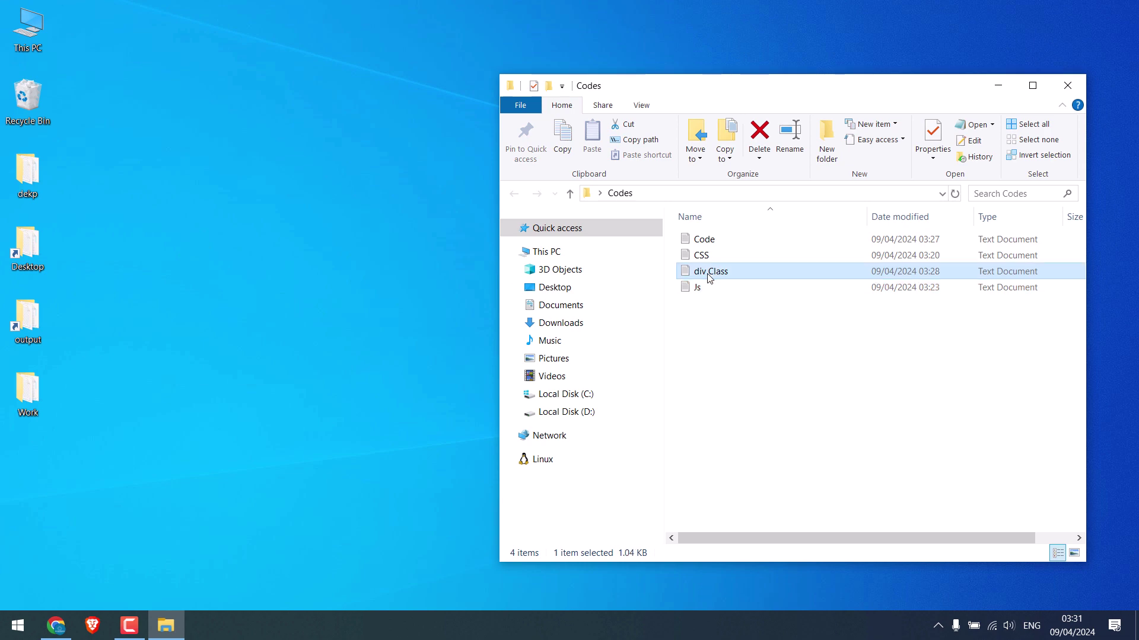
# - Review the div Class markup's image URL placeholders and second slide block, then return to the browser
pyautogui.doubleClick(708, 271)
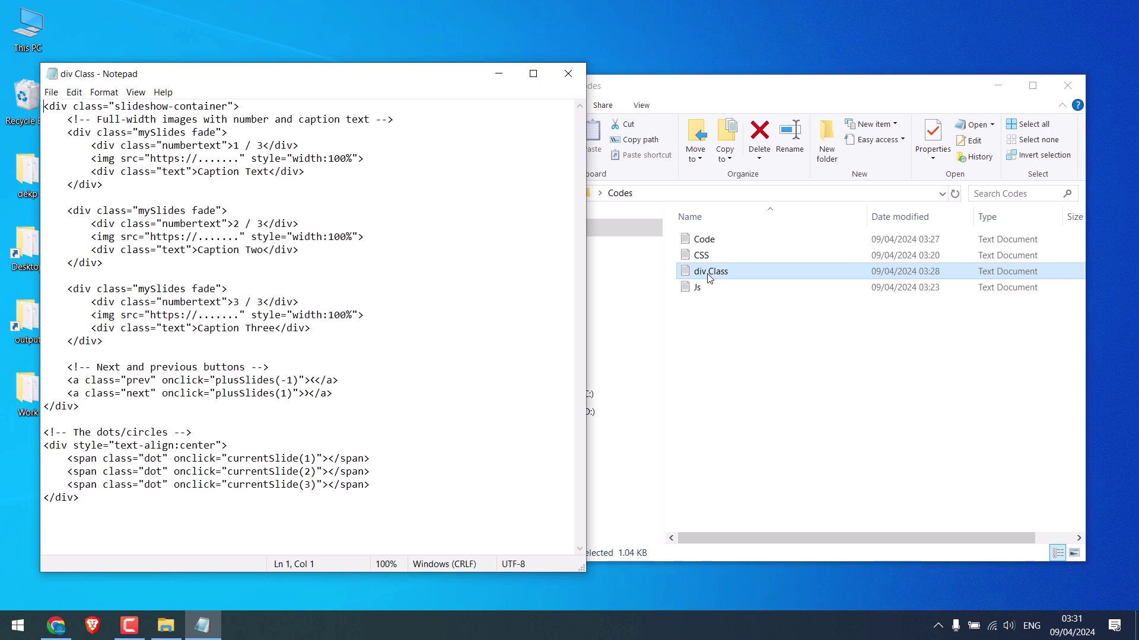
pyautogui.click(534, 74)
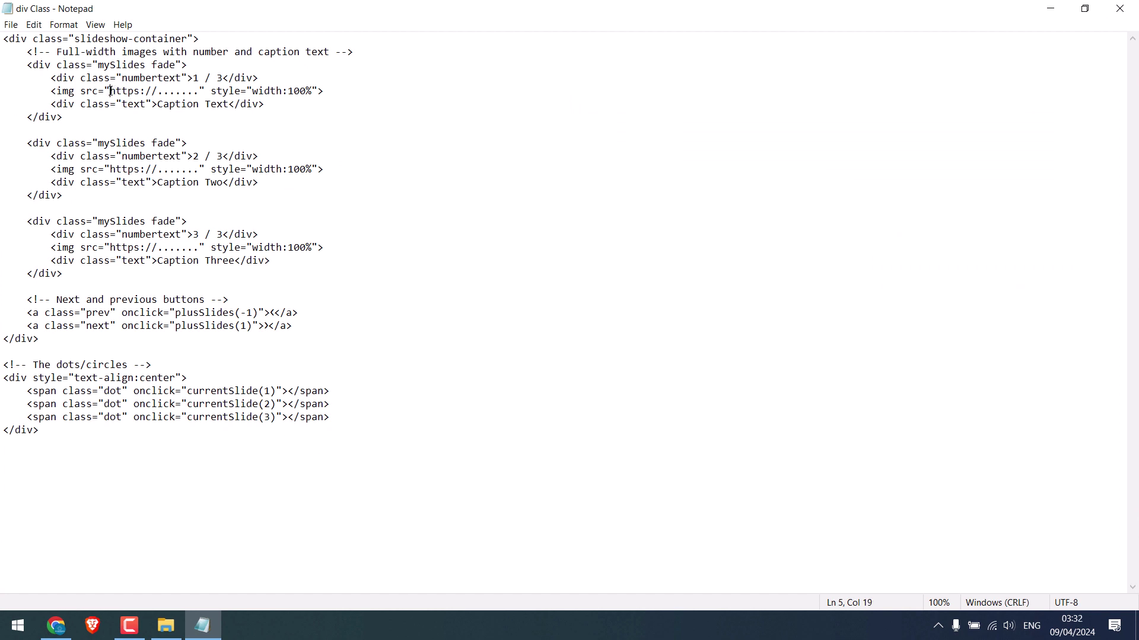
pyautogui.moveTo(110, 91); pyautogui.dragTo(190, 91)
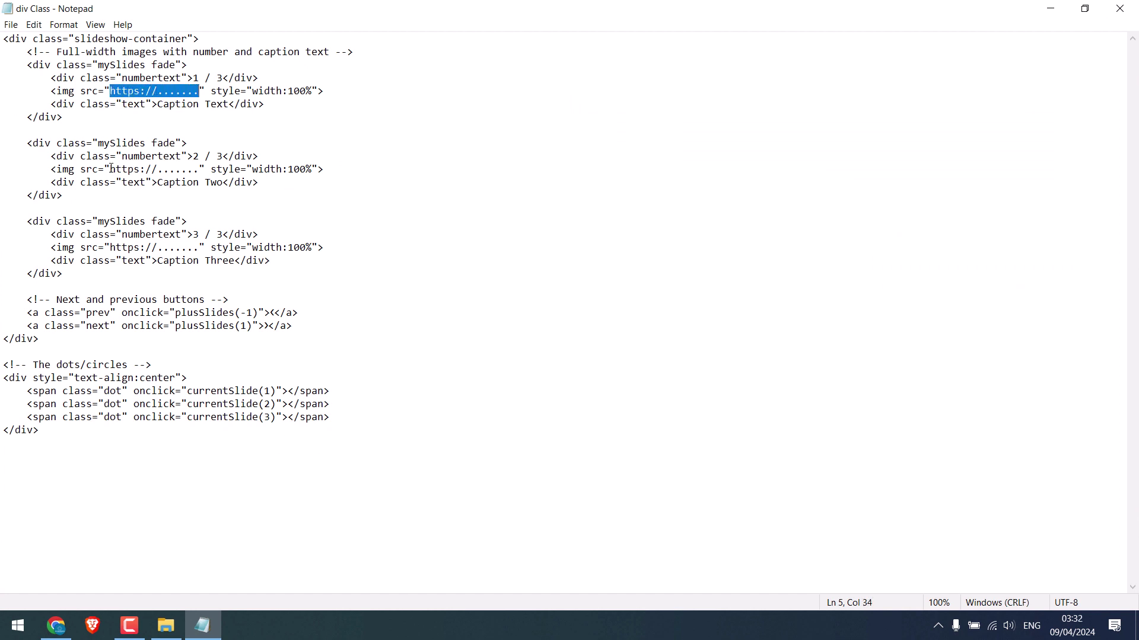
pyautogui.moveTo(110, 169); pyautogui.dragTo(195, 169)
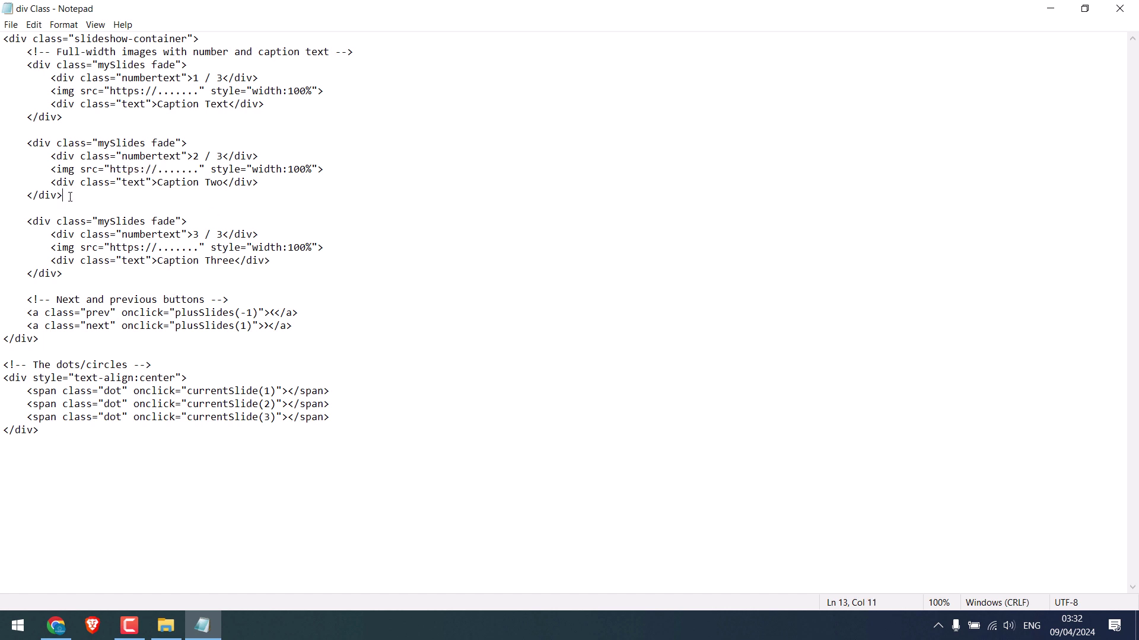
pyautogui.moveTo(64, 195); pyautogui.dragTo(20, 143)
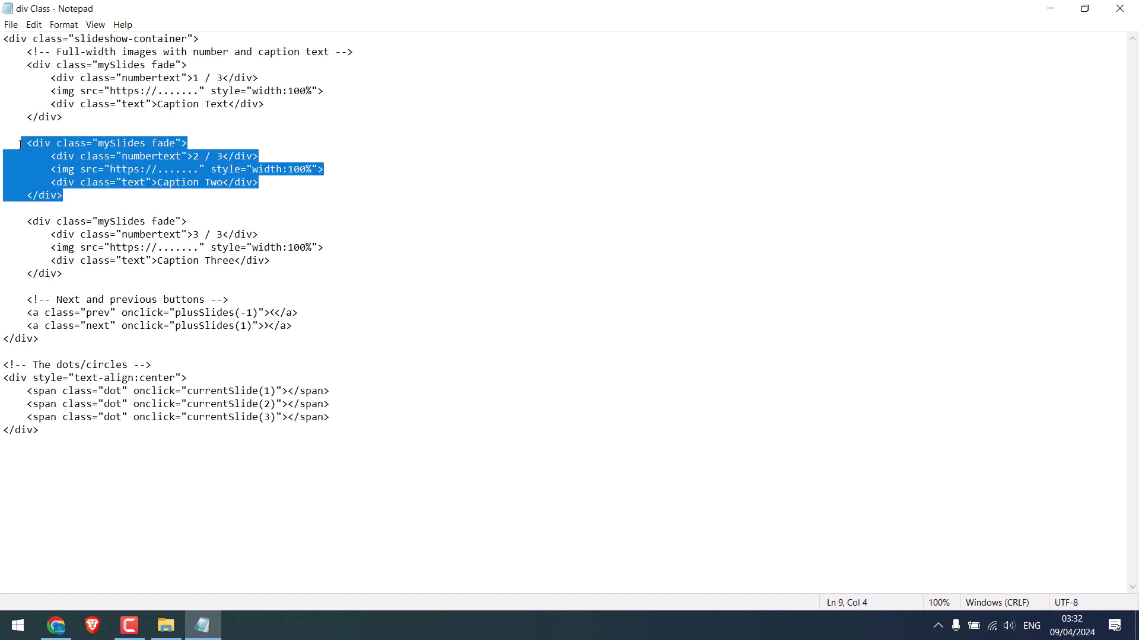
pyautogui.click(163, 202)
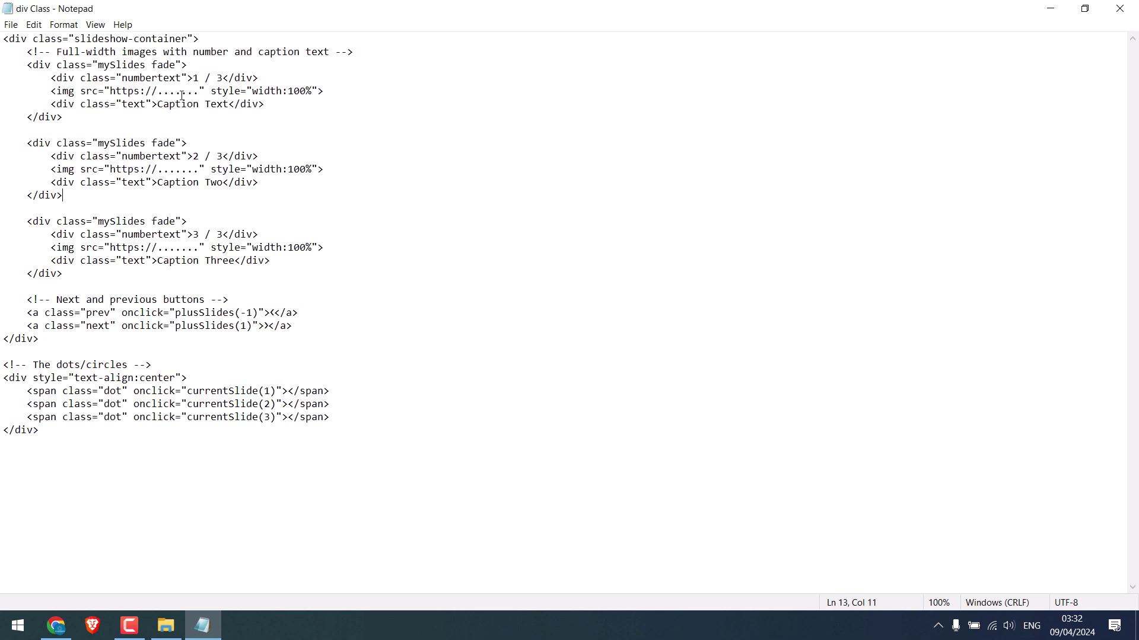
pyautogui.click(56, 625)
# - Copy the laptop image's Media Library URL into the first slide's img src
pyautogui.click(106, 15)
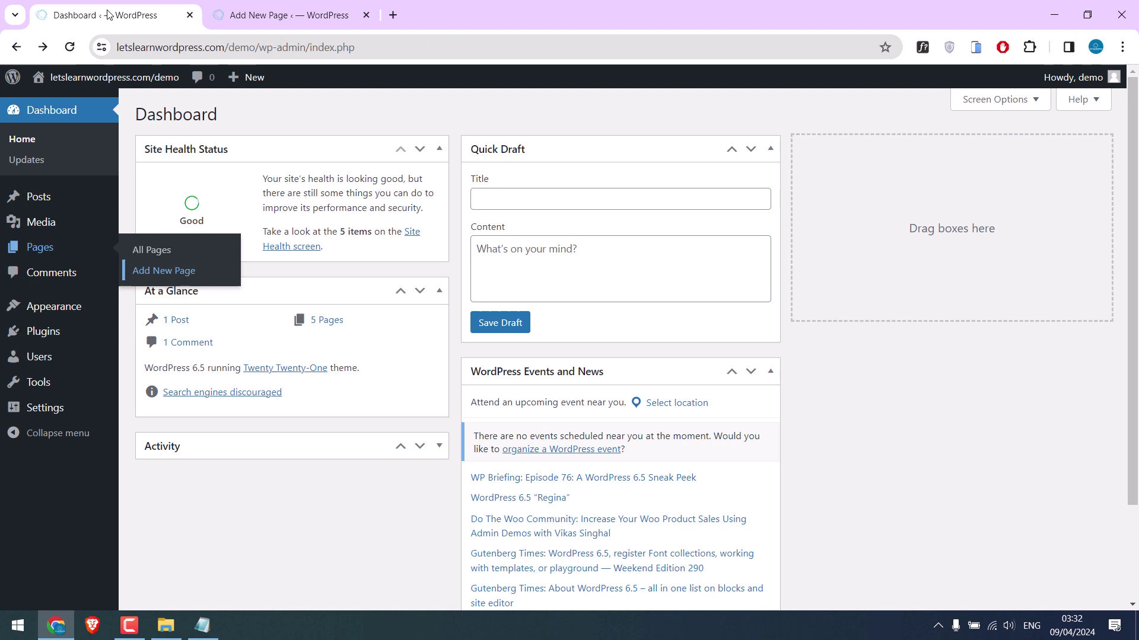
pyautogui.click(41, 223)
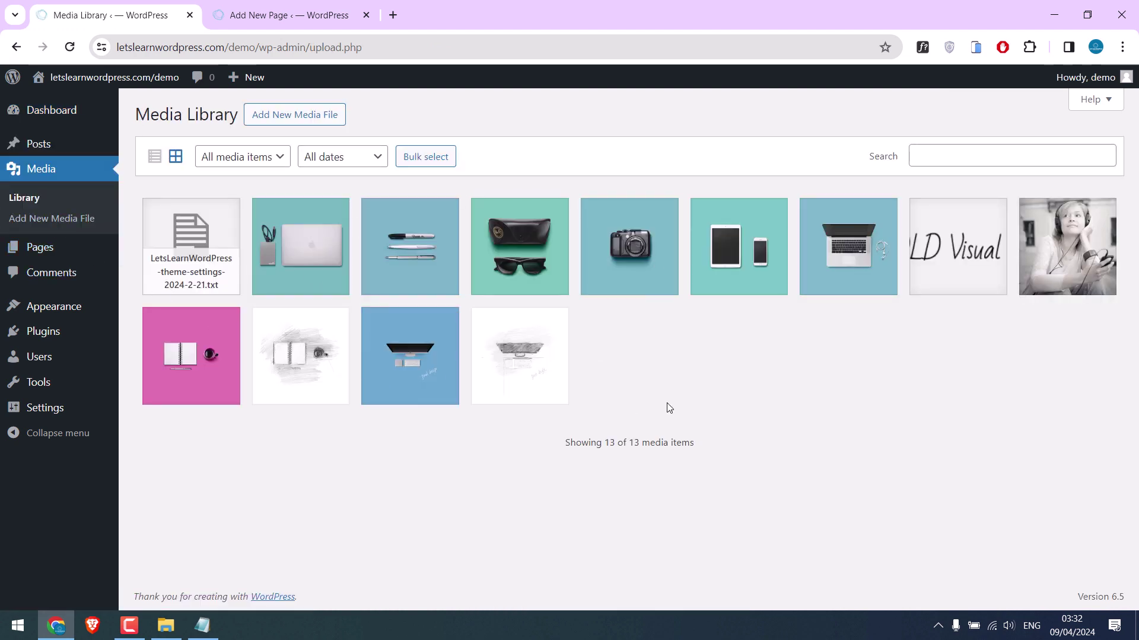
pyautogui.click(300, 247)
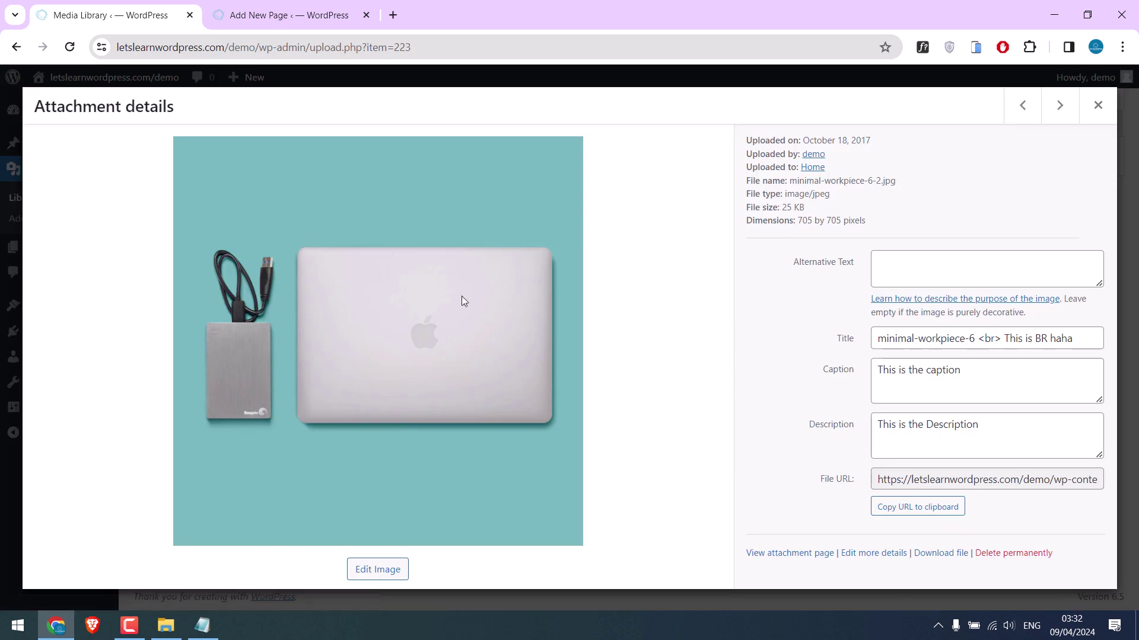
pyautogui.click(920, 507)
pyautogui.click(203, 625)
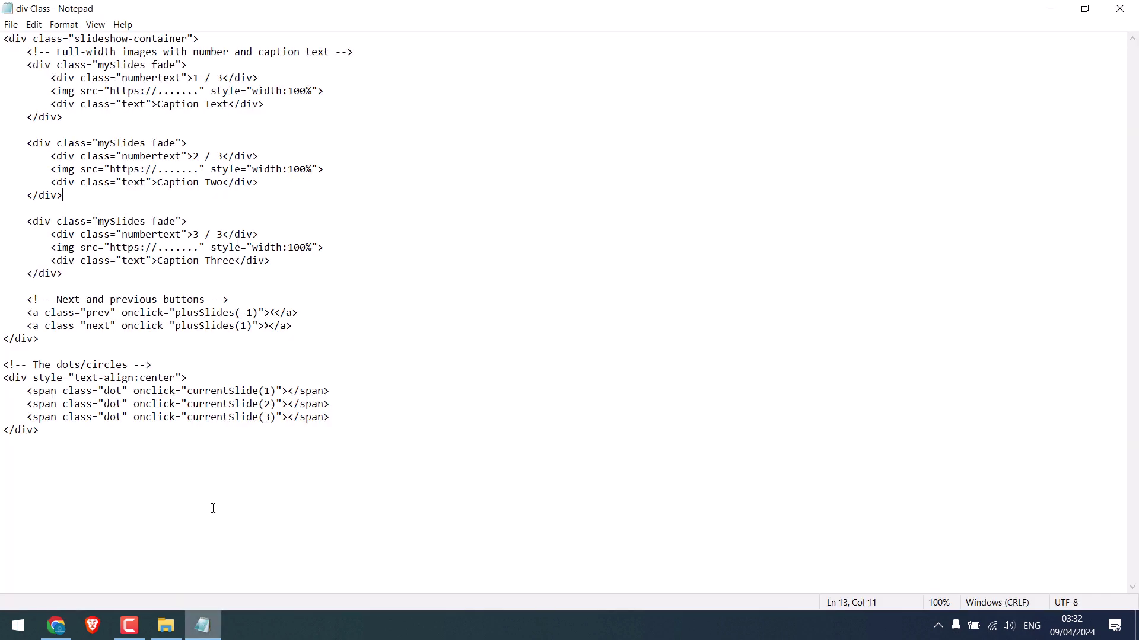
pyautogui.moveTo(111, 91); pyautogui.dragTo(201, 91)
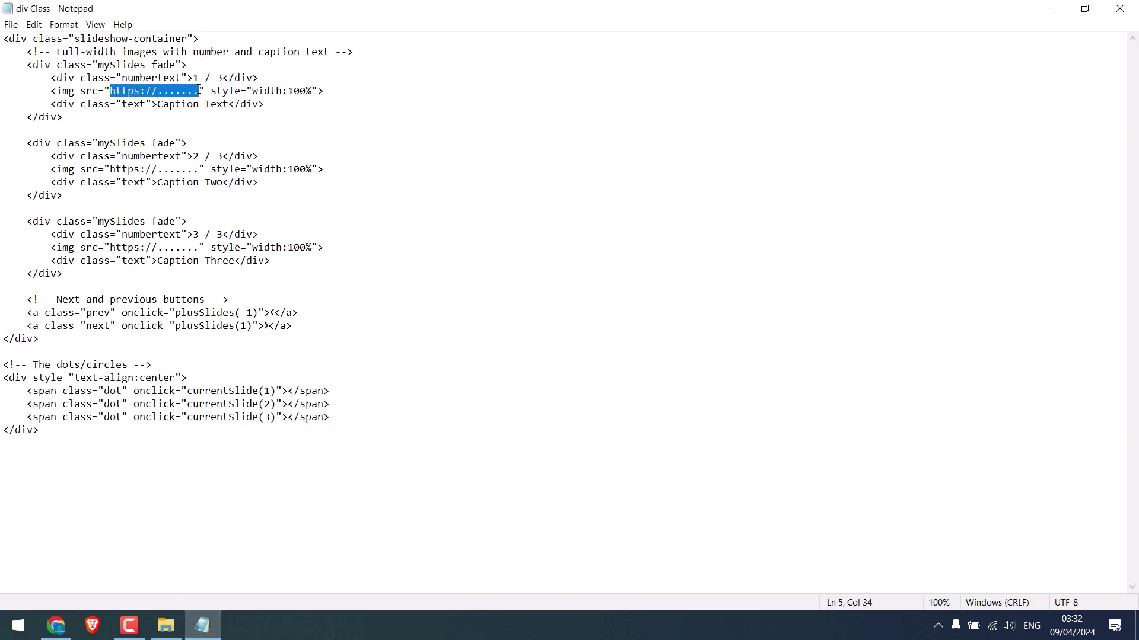
pyautogui.hotkey('ctrl', 'v')
# - Copy the pens image's URL into the second slide's img src
pyautogui.click(57, 625)
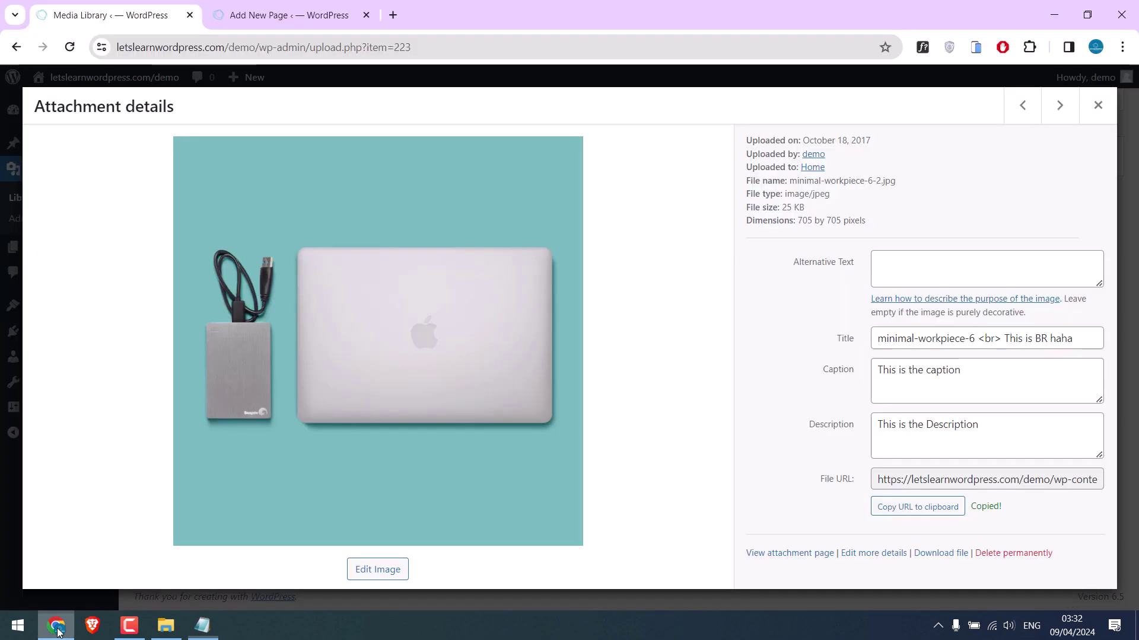
pyautogui.click(1060, 105)
pyautogui.click(918, 507)
pyautogui.click(203, 625)
pyautogui.moveTo(110, 169); pyautogui.dragTo(201, 170)
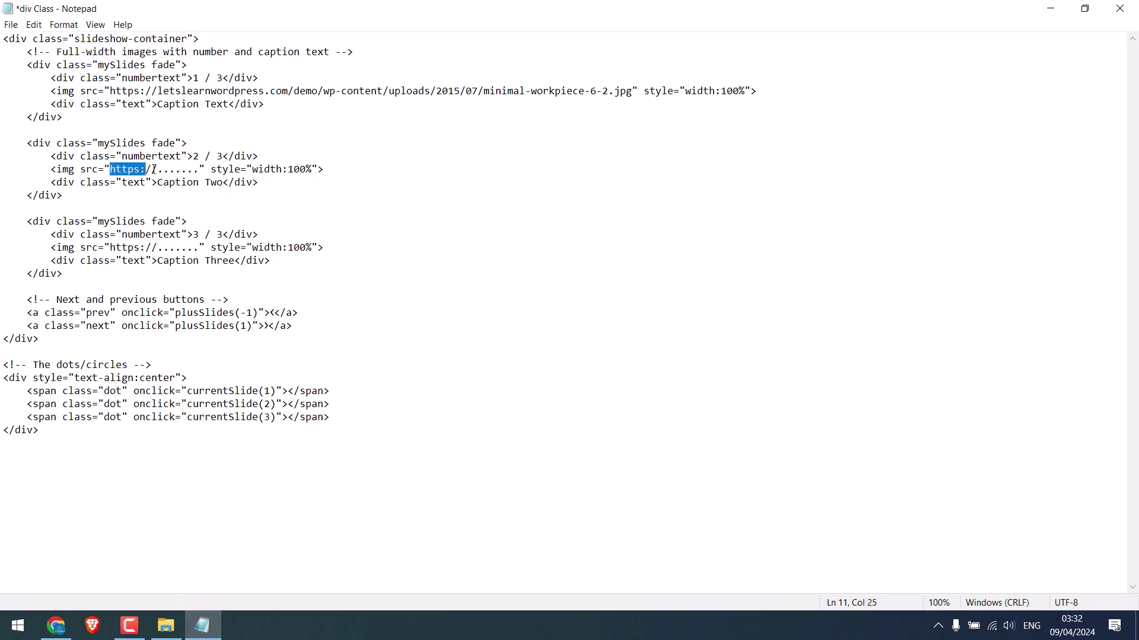
pyautogui.hotkey('ctrl', 'v')
# - Copy the third image's URL into the third slide's img src and select all the markup
pyautogui.click(56, 625)
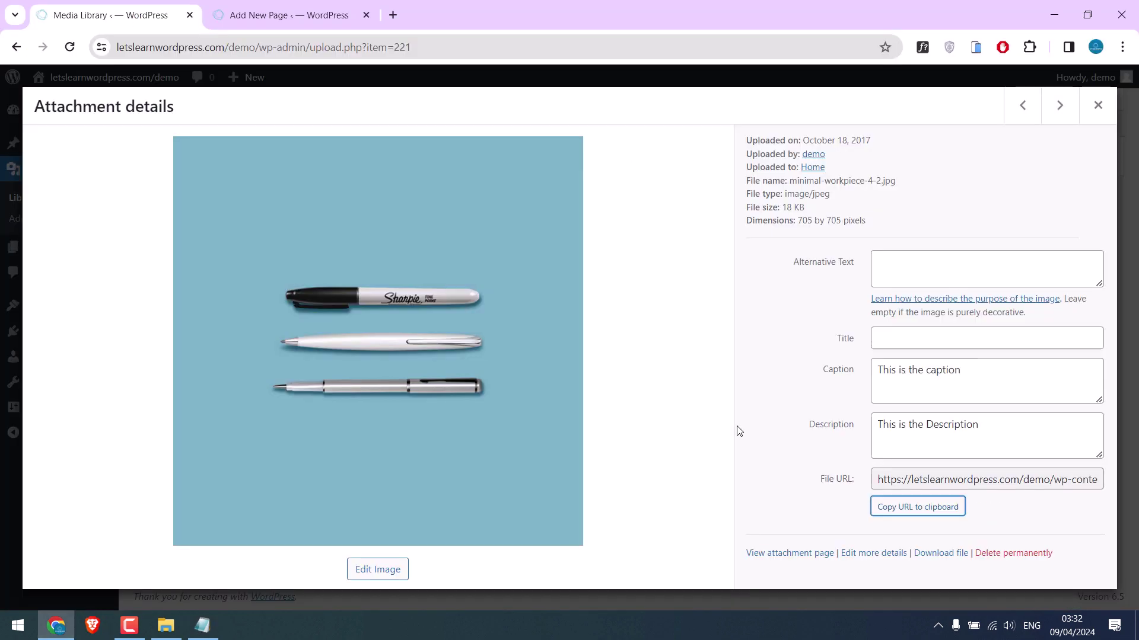
pyautogui.click(1060, 105)
pyautogui.click(917, 507)
pyautogui.click(204, 624)
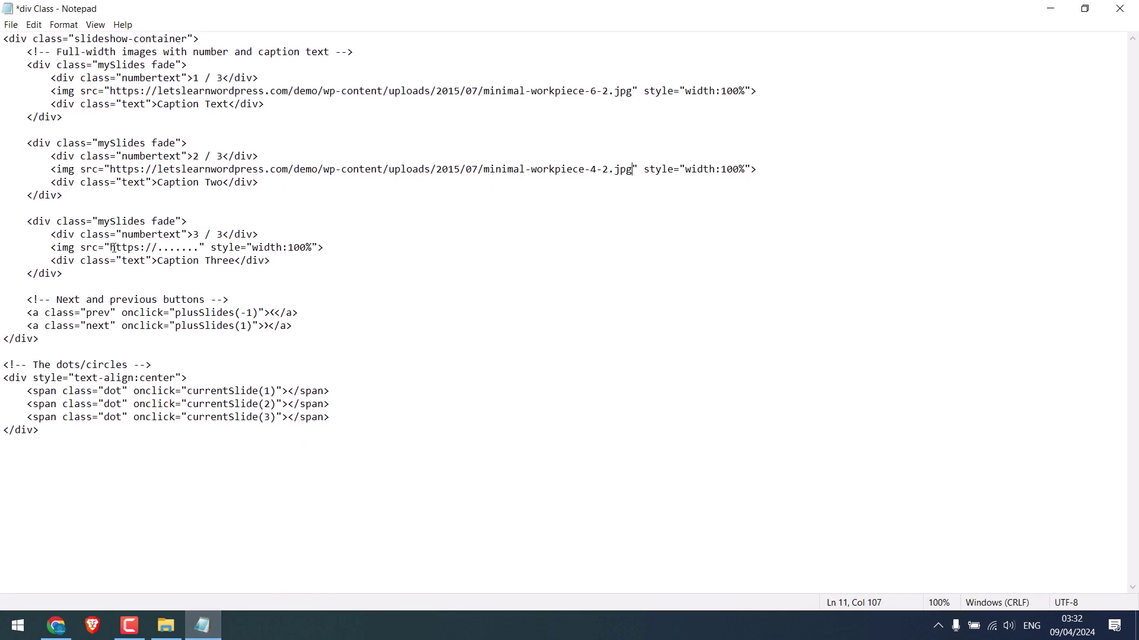
pyautogui.moveTo(111, 248); pyautogui.dragTo(203, 248)
pyautogui.hotkey('ctrl', 'v')
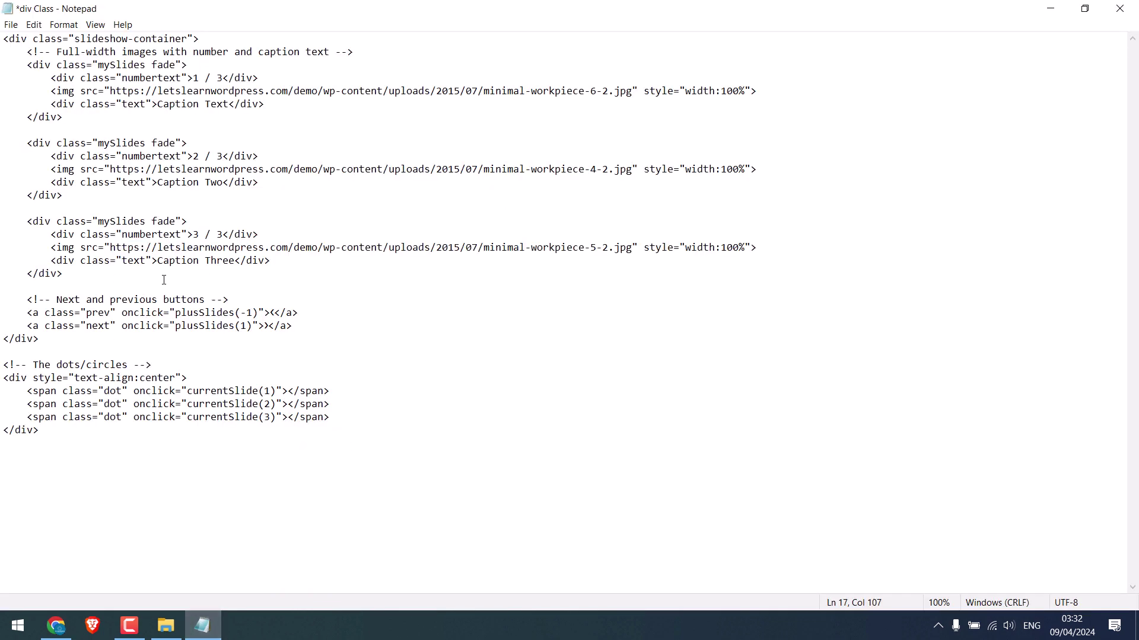
pyautogui.hotkey('ctrl', 'a')
# - Copy the slideshow HTML and paste it into the Slider page's Custom HTML block
pyautogui.rightClick(67, 61)
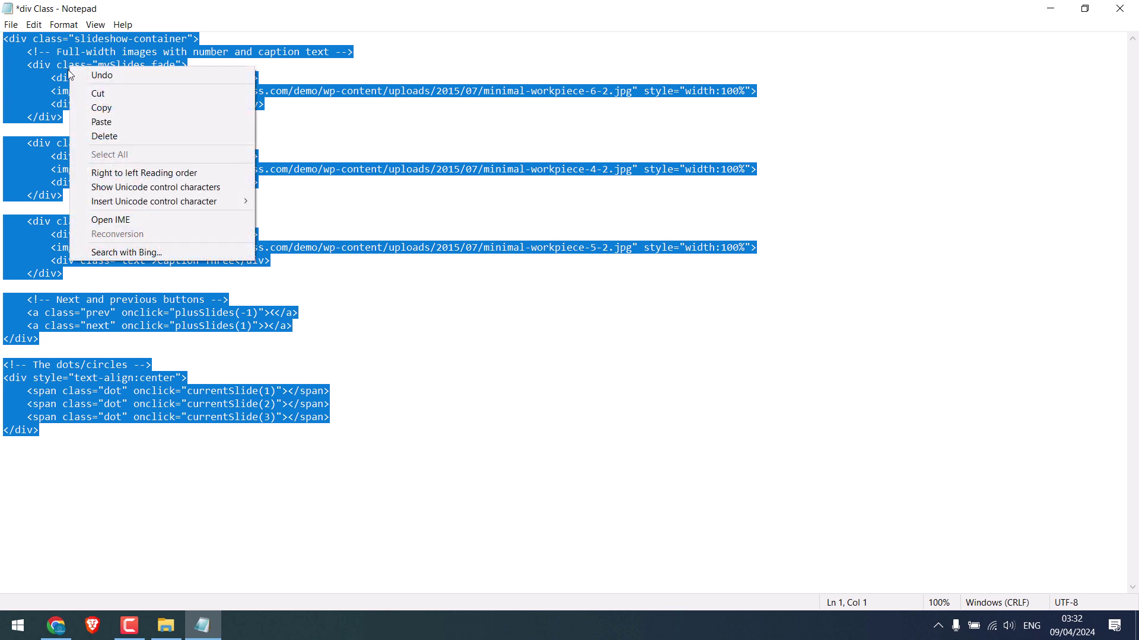
pyautogui.click(101, 108)
pyautogui.click(1049, 8)
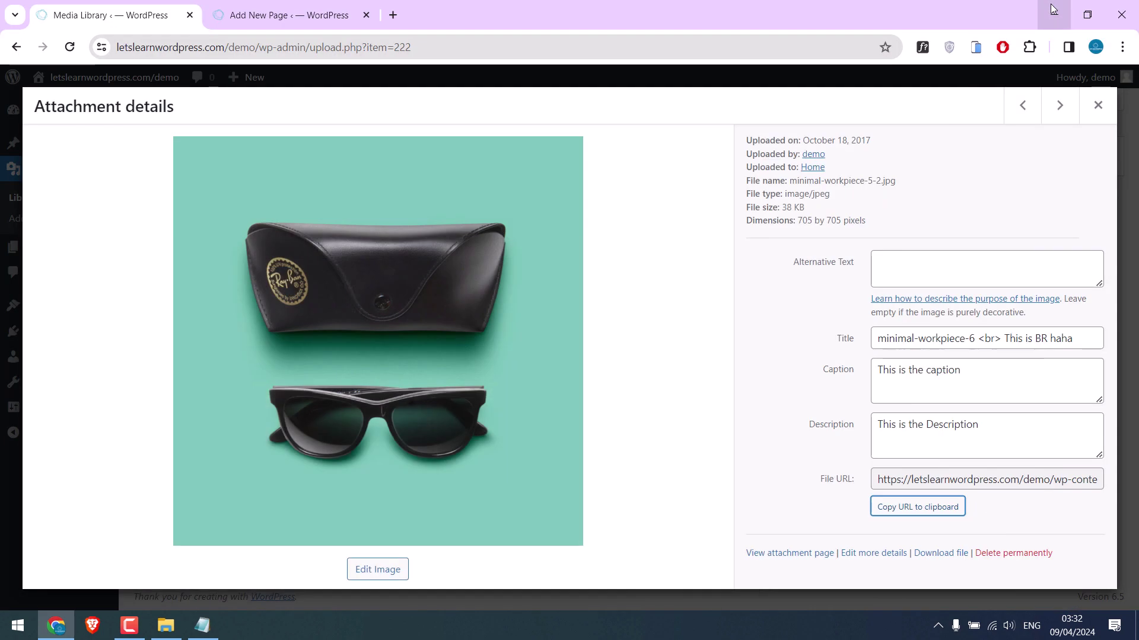
pyautogui.click(1098, 106)
pyautogui.click(289, 15)
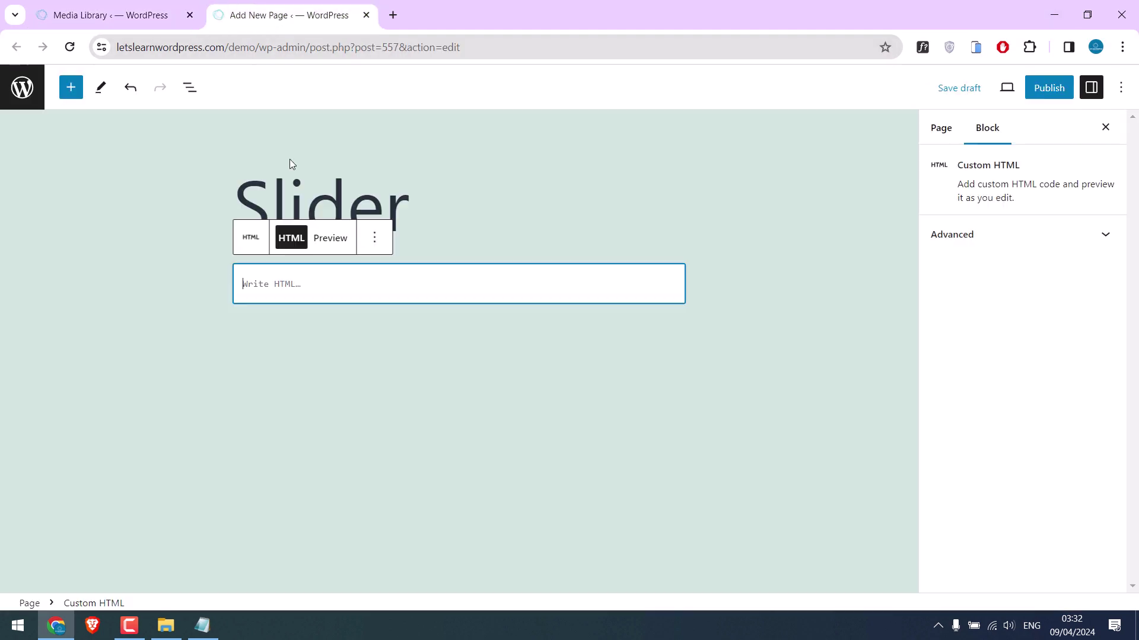
pyautogui.hotkey('ctrl', 'v')
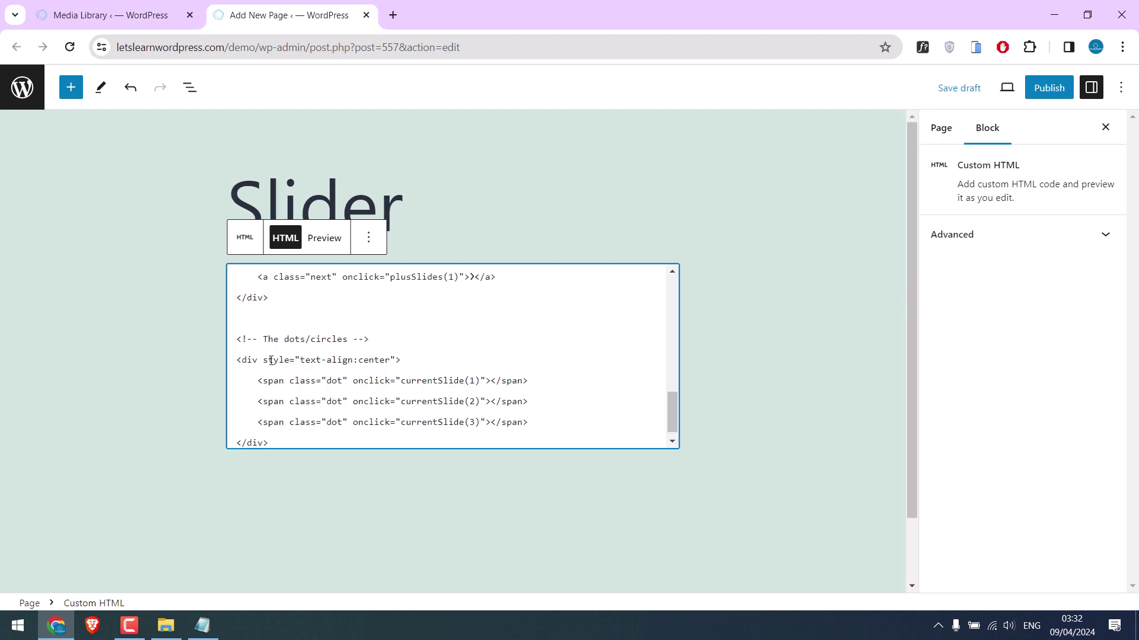
# - Publish the Slider page
pyautogui.click(1049, 87)
pyautogui.click(998, 92)
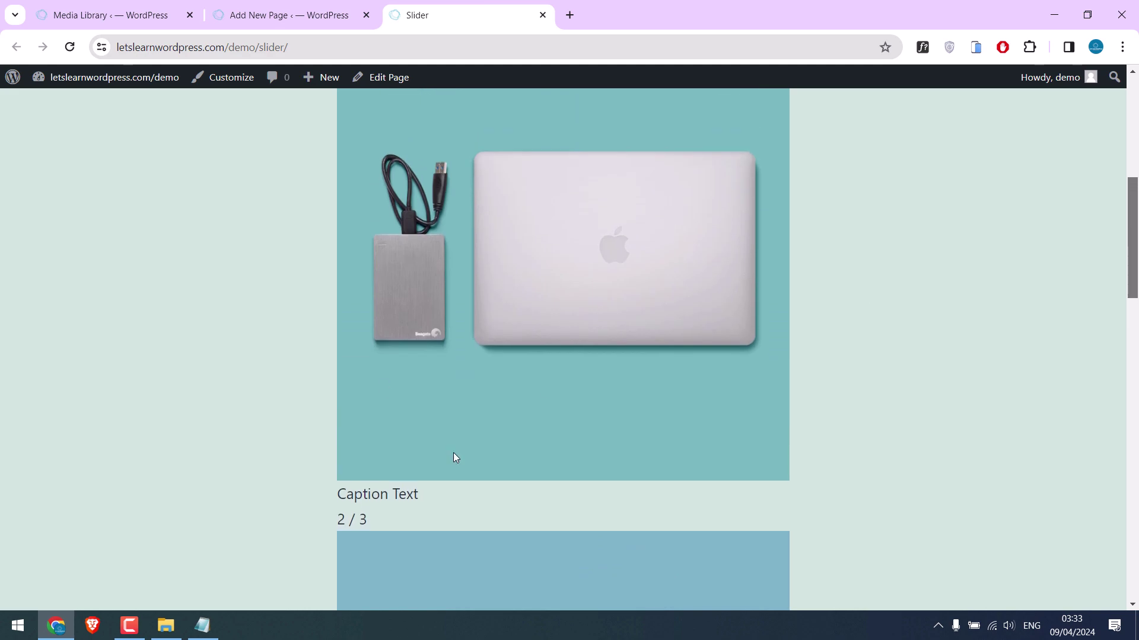
# - Inspect the Caption Two and first caption lines in the markup, then close the HTML notes
pyautogui.click(203, 626)
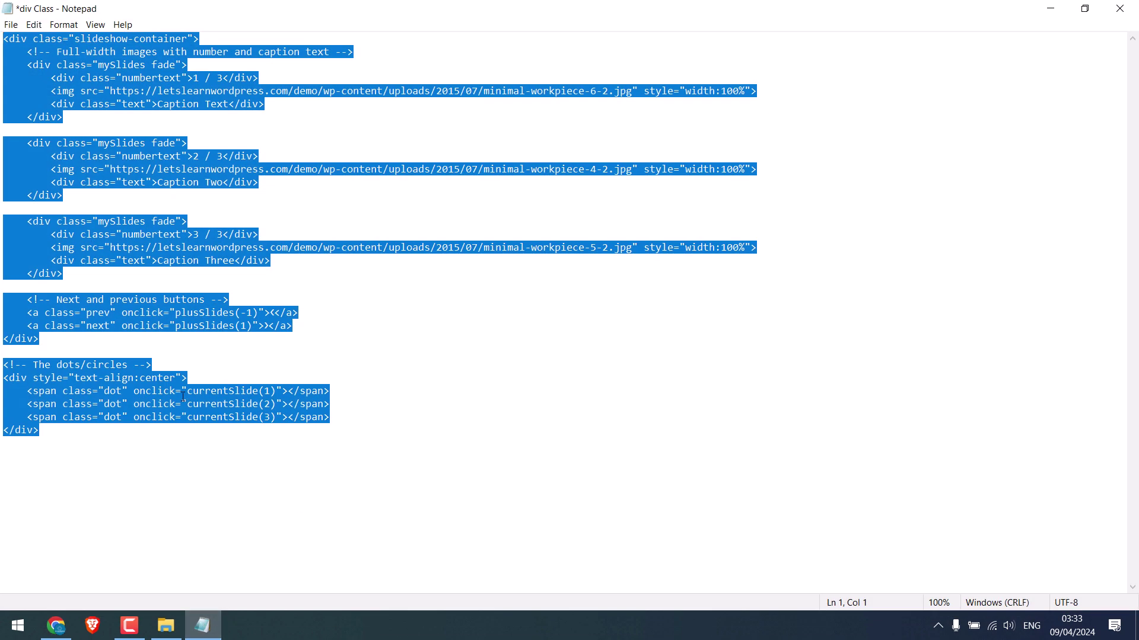
pyautogui.click(210, 403)
pyautogui.moveTo(158, 183); pyautogui.dragTo(223, 183)
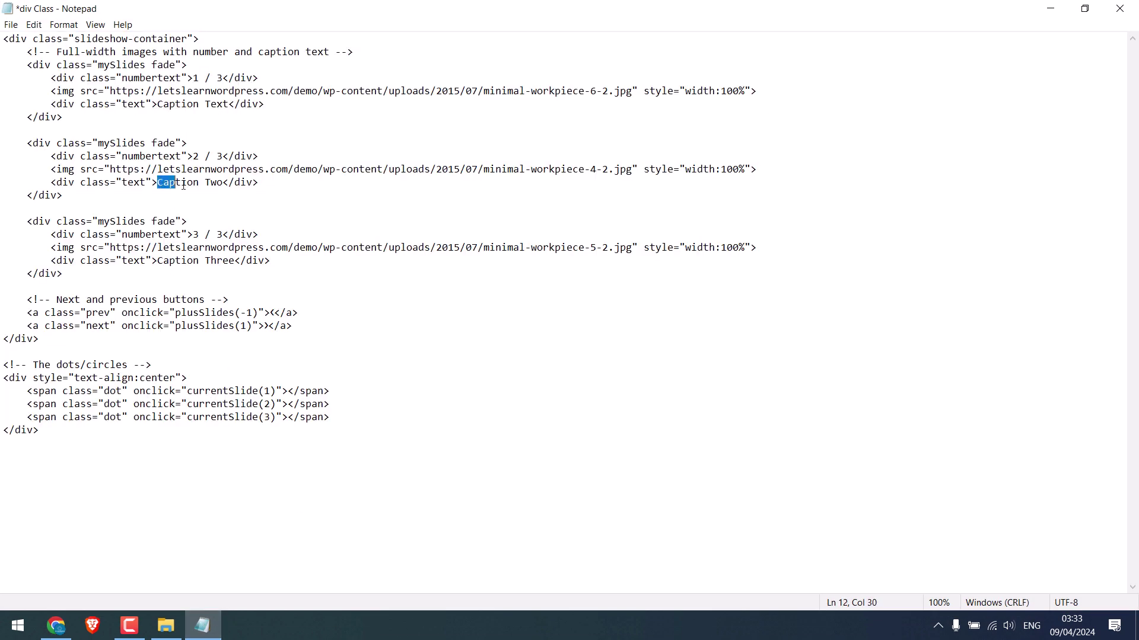
pyautogui.moveTo(159, 105)
pyautogui.mouseDown()
pyautogui.moveTo(233, 105)
pyautogui.moveTo(43, 105)
pyautogui.mouseUp()
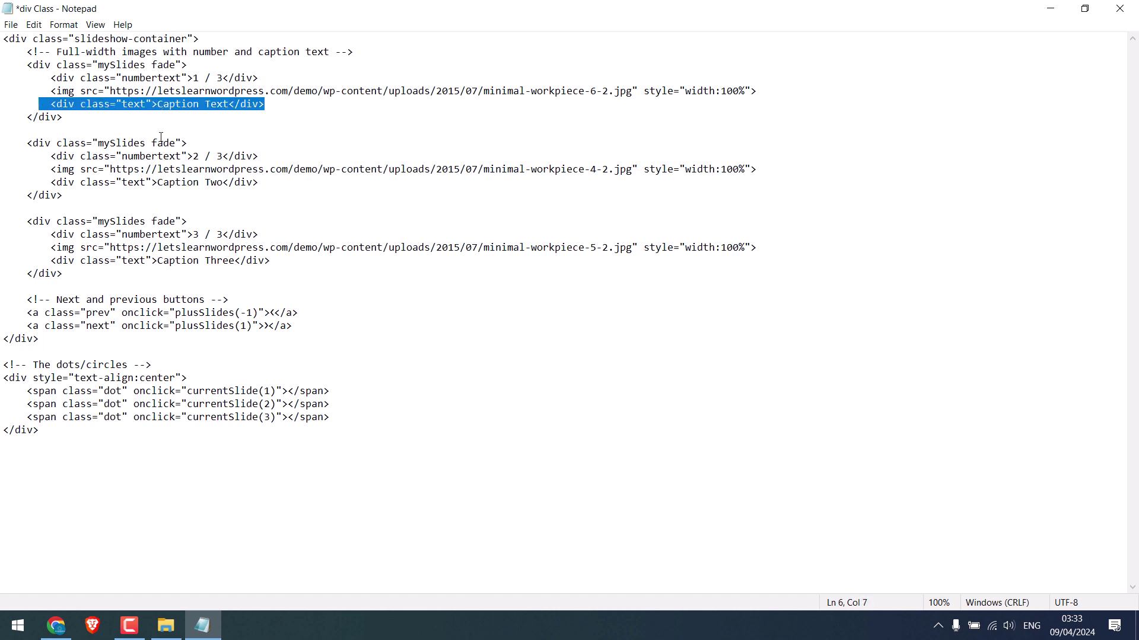
pyautogui.click(1119, 9)
# - Dismiss the save prompt and open the Customizer's Additional CSS panel with help text hidden
pyautogui.click(525, 323)
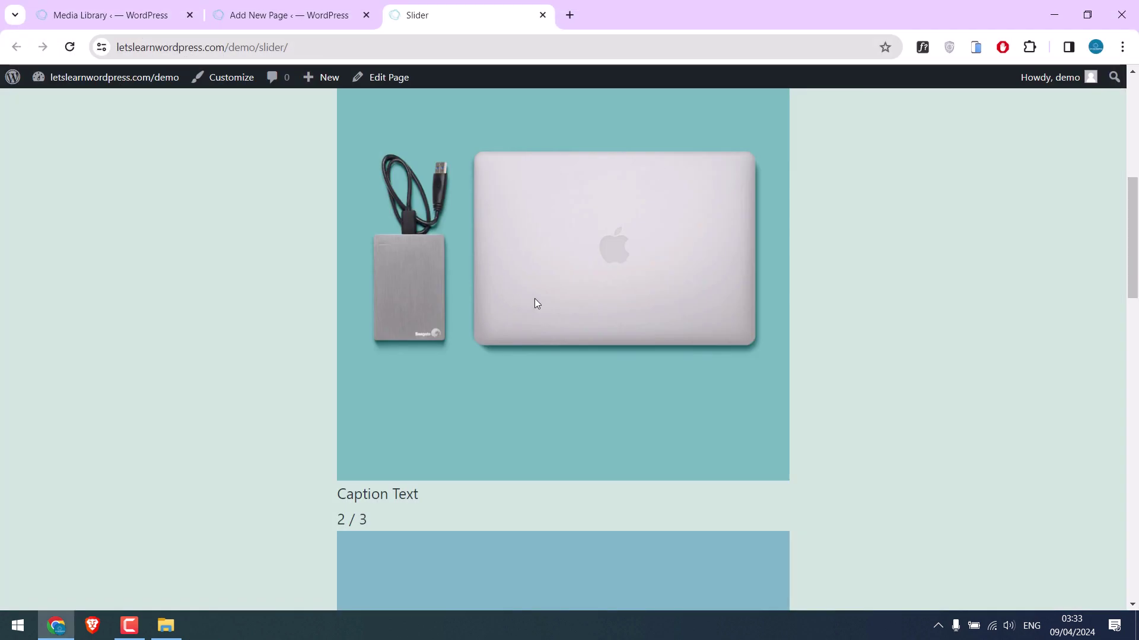
pyautogui.moveTo(1130, 247); pyautogui.dragTo(1131, 134)
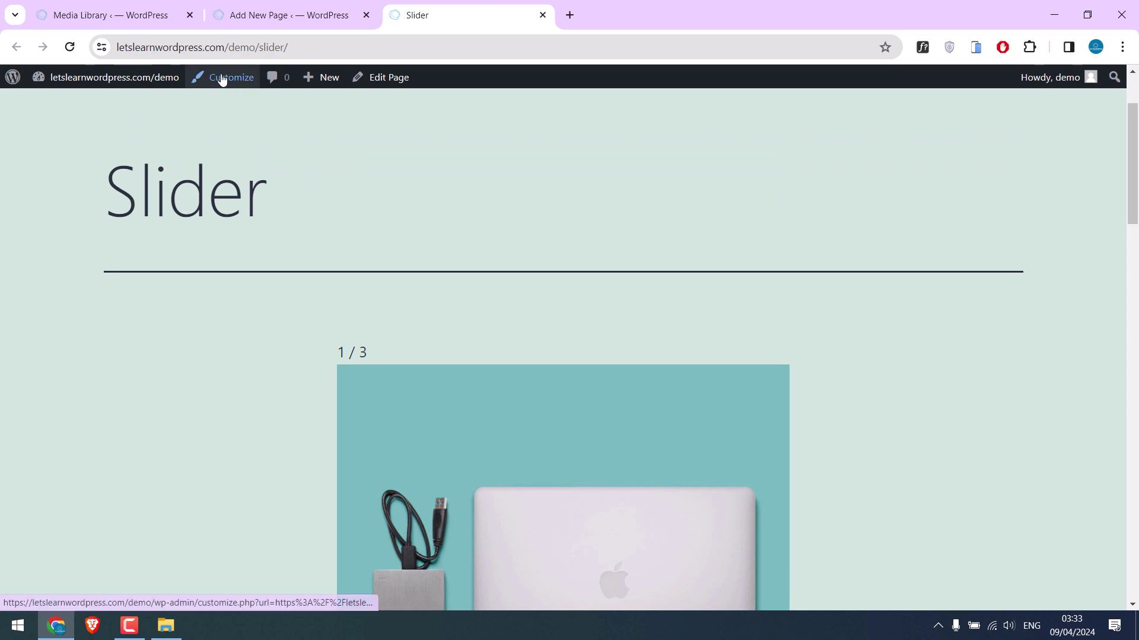
pyautogui.click(231, 78)
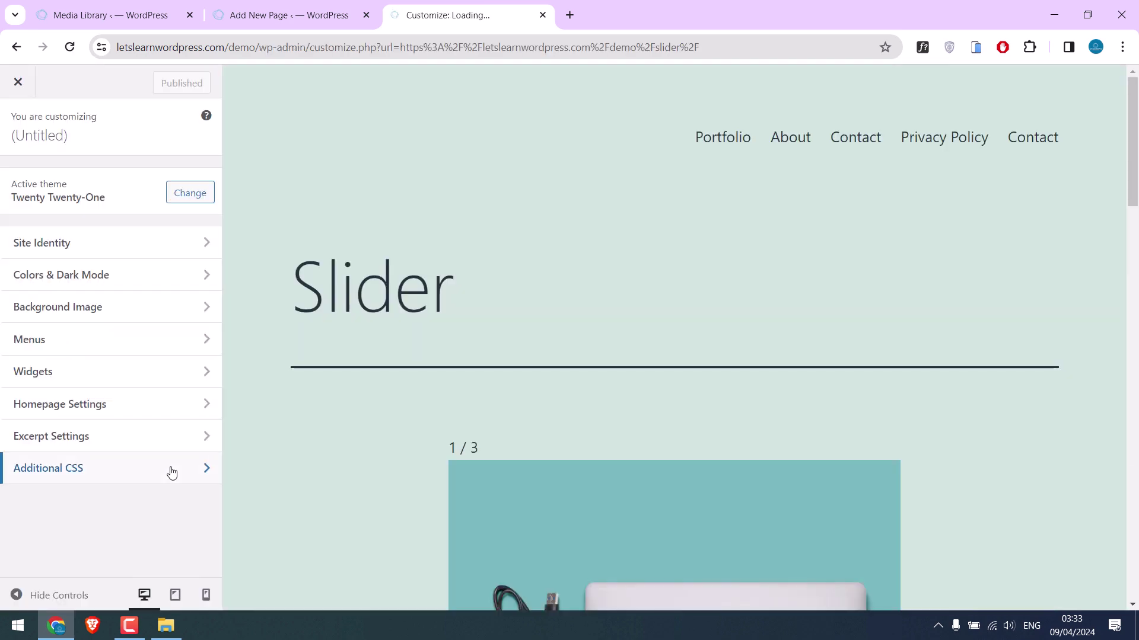
pyautogui.click(172, 468)
pyautogui.click(186, 414)
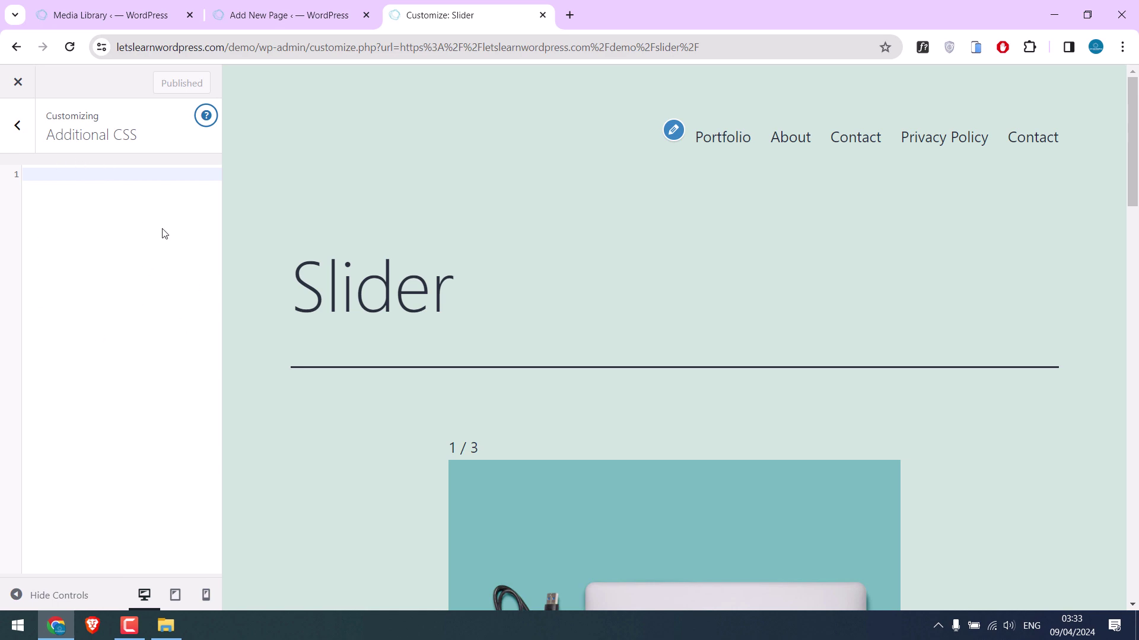
# - Open CSS.txt from the Codes folder and copy all of its code
pyautogui.click(1054, 14)
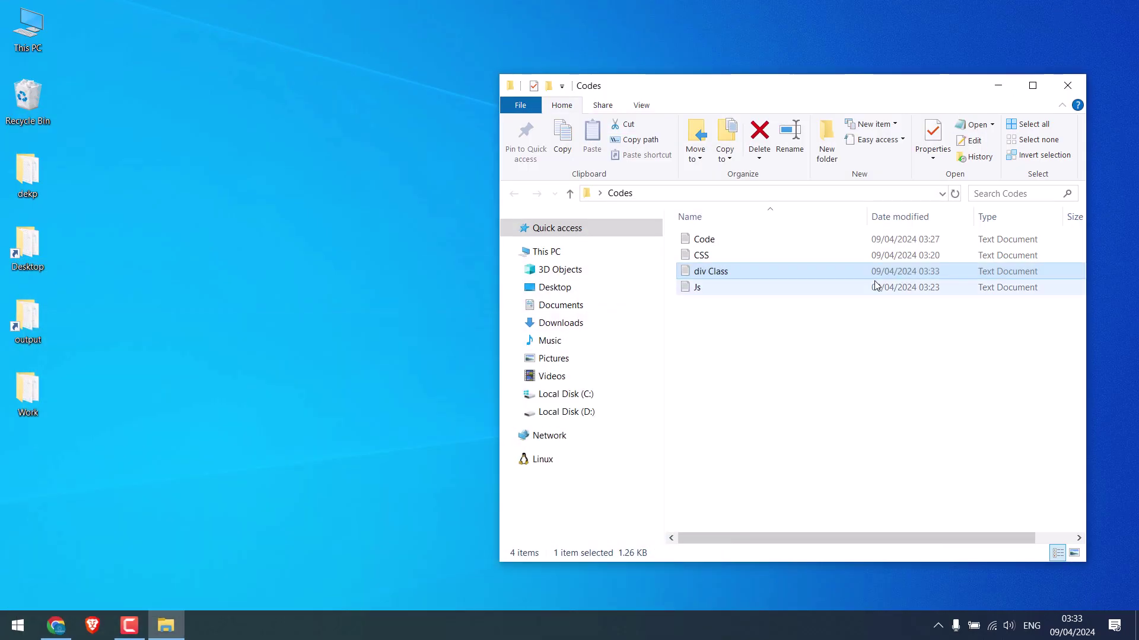
pyautogui.doubleClick(701, 255)
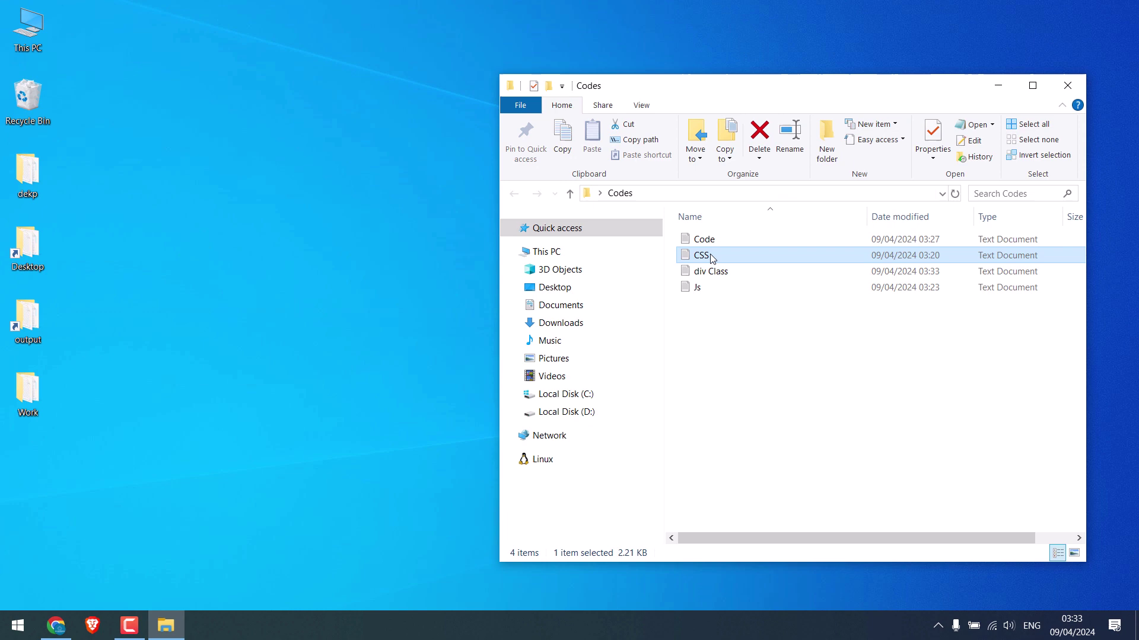
pyautogui.click(533, 75)
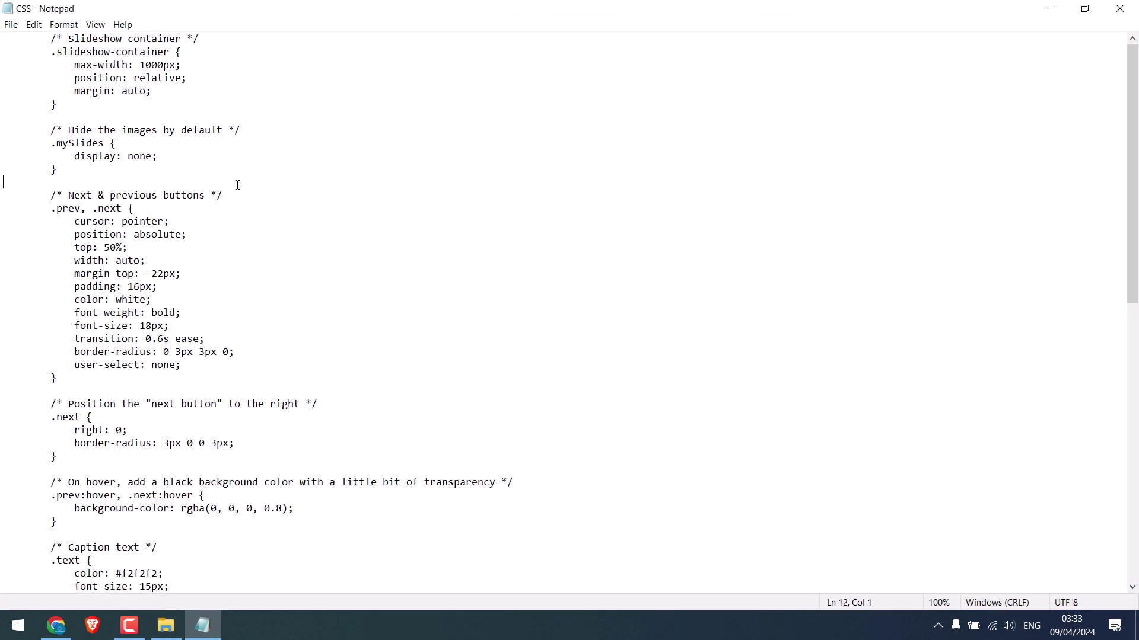
pyautogui.hotkey('ctrl', 'a')
pyautogui.rightClick(104, 112)
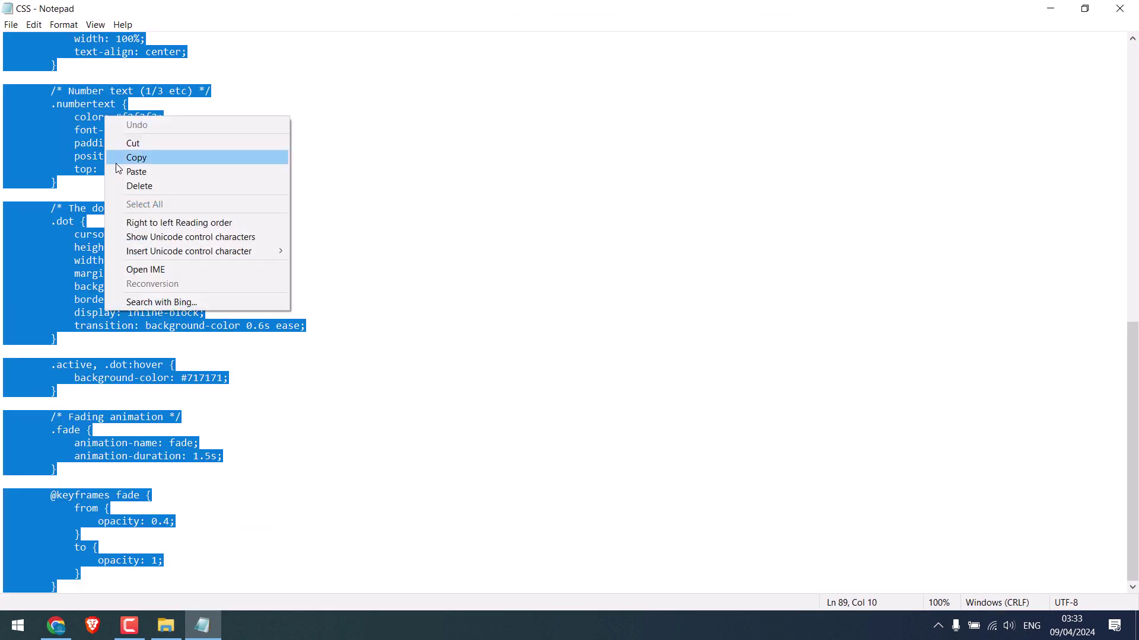
pyautogui.click(136, 158)
# - Paste the CSS into Additional CSS and publish it
pyautogui.click(1050, 7)
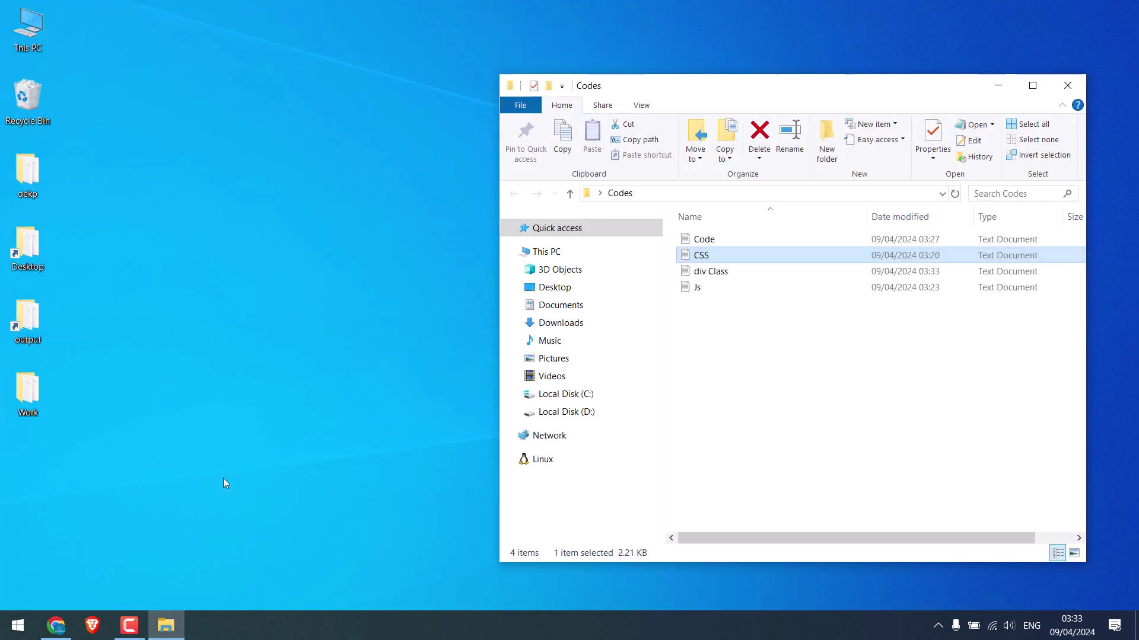
pyautogui.click(57, 629)
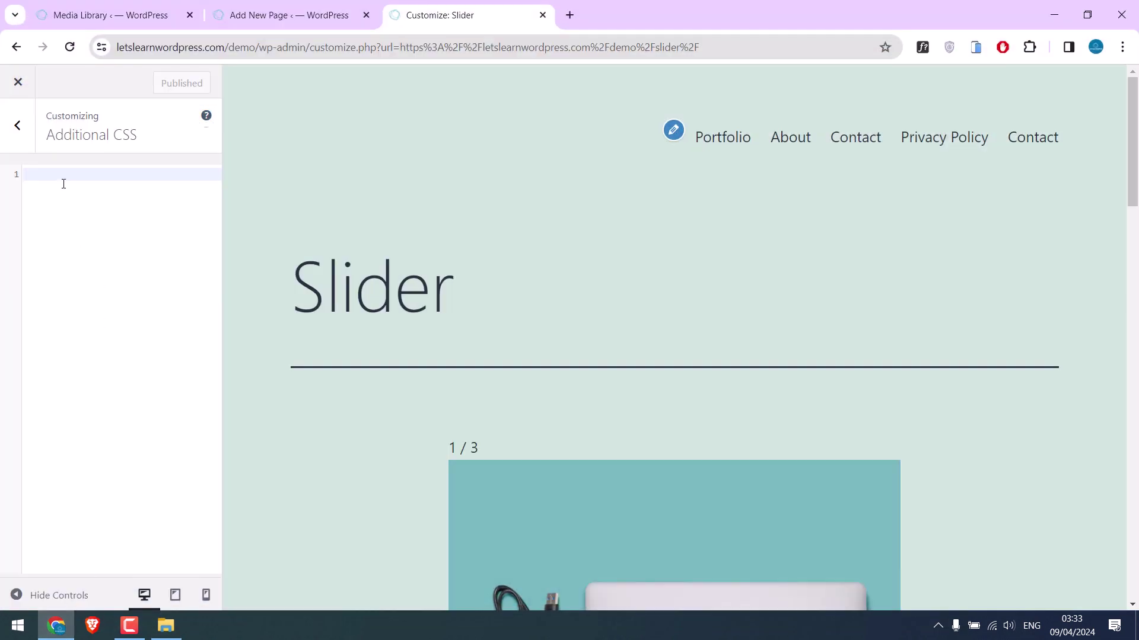
pyautogui.hotkey('ctrl', 'v')
pyautogui.click(165, 82)
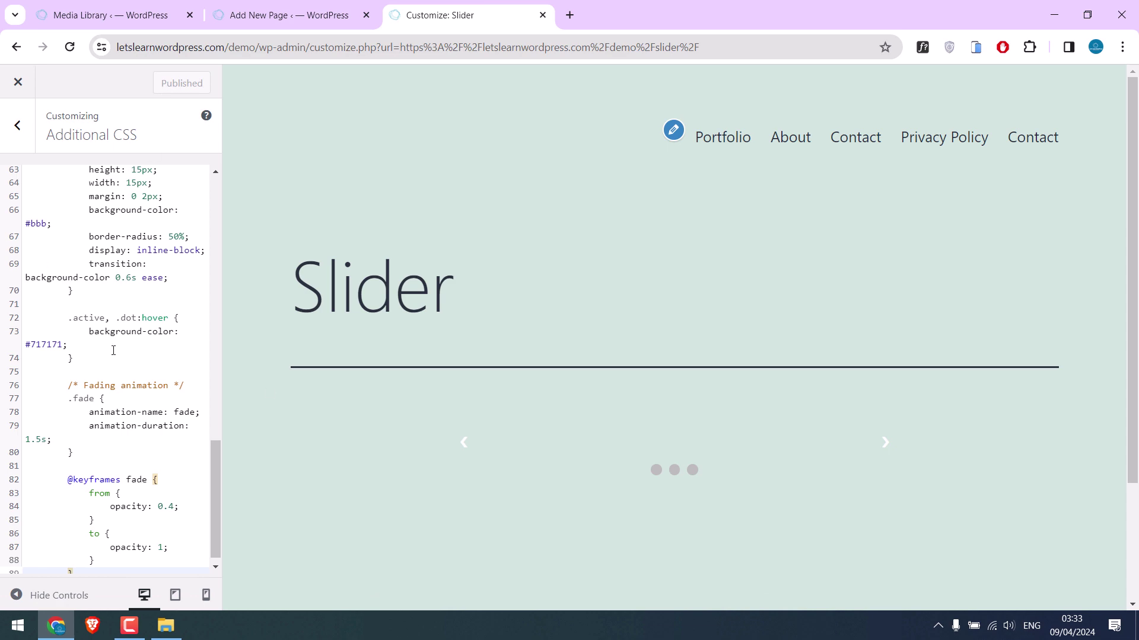
pyautogui.scroll(10, 169, 442)
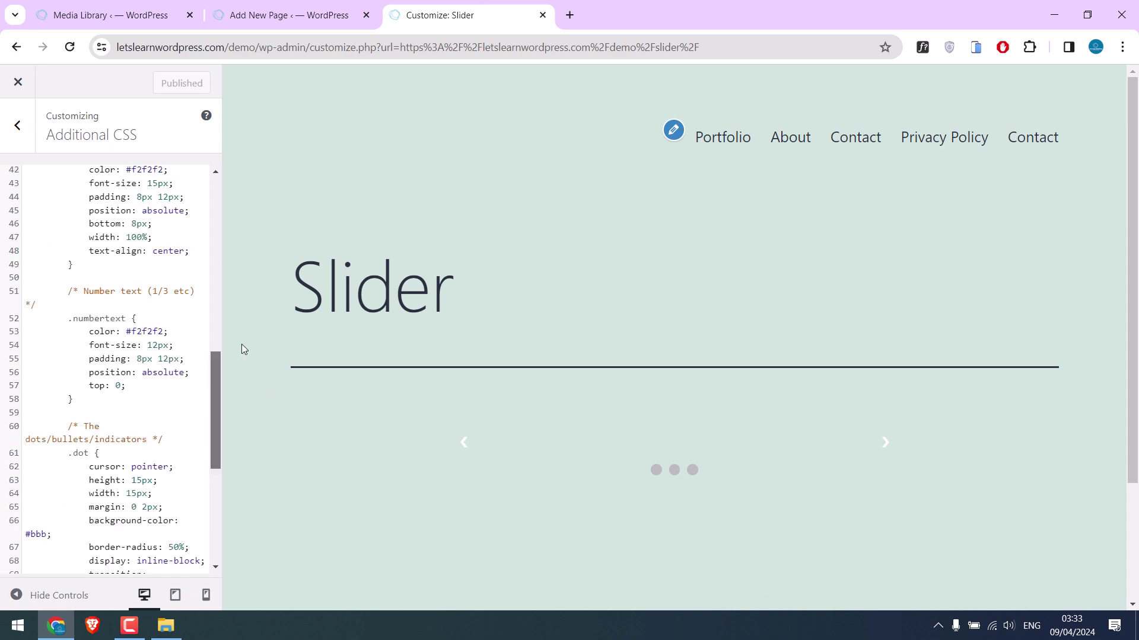
pyautogui.scroll(10, 133, 356)
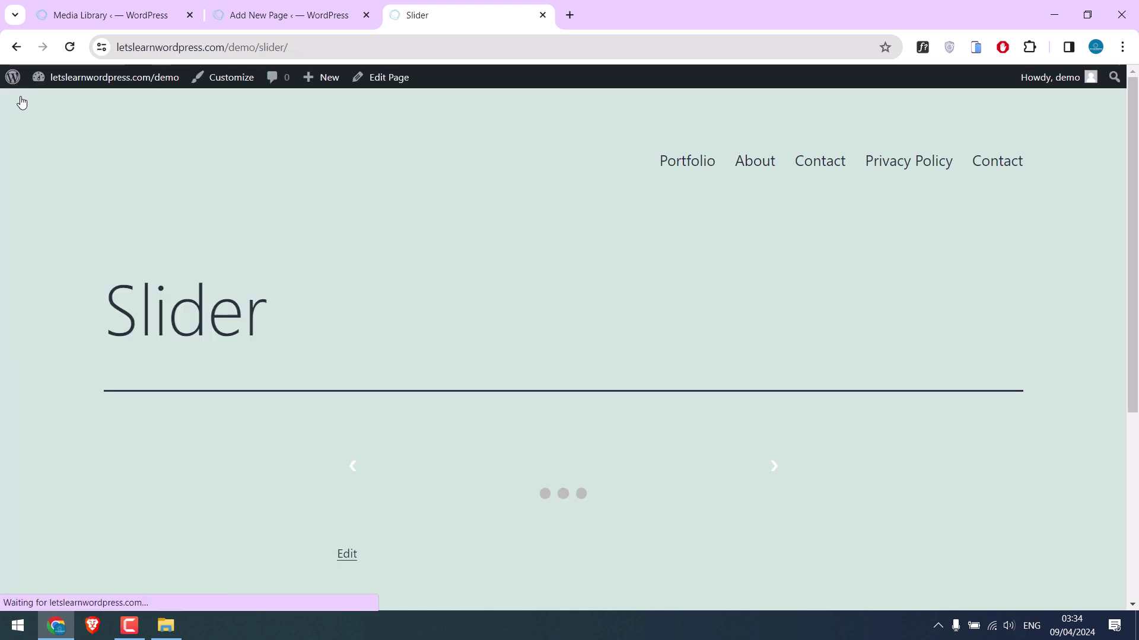
# - Open functions.php in the Theme File Editor, then open the Js file and select its script
pyautogui.click(108, 15)
pyautogui.moveTo(53, 307)
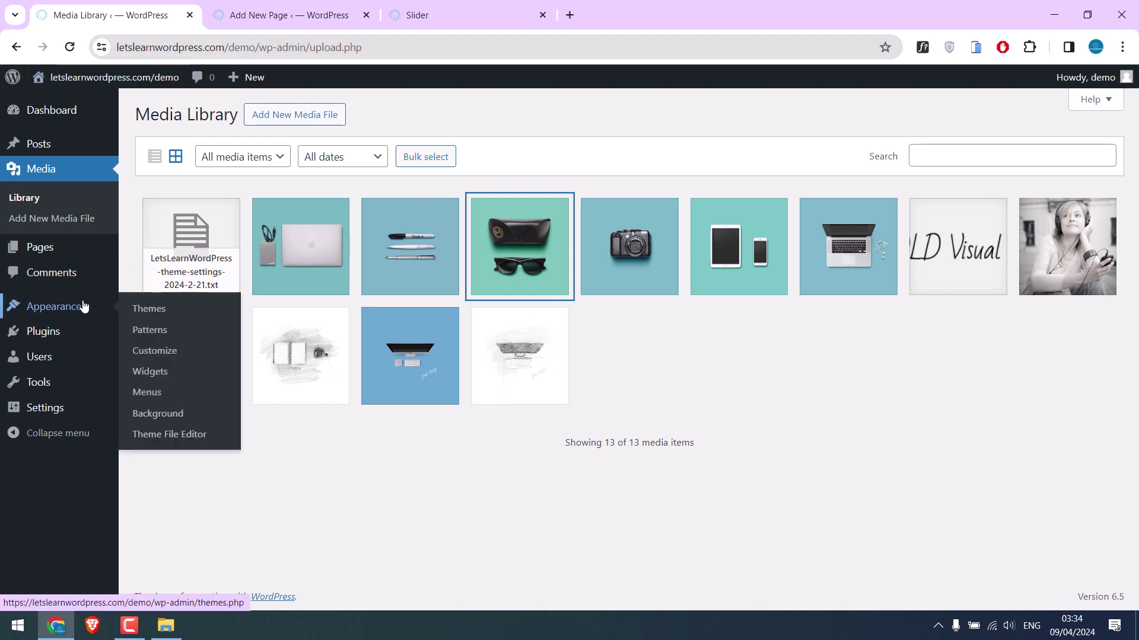
pyautogui.click(169, 435)
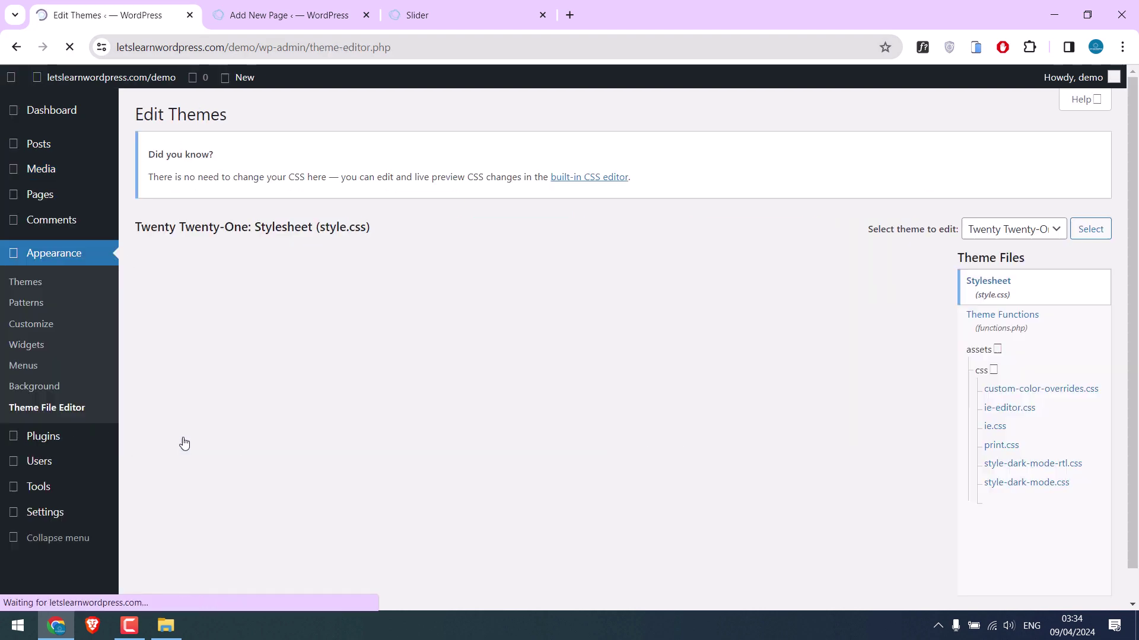
pyautogui.click(997, 321)
pyautogui.moveTo(949, 208); pyautogui.dragTo(949, 498)
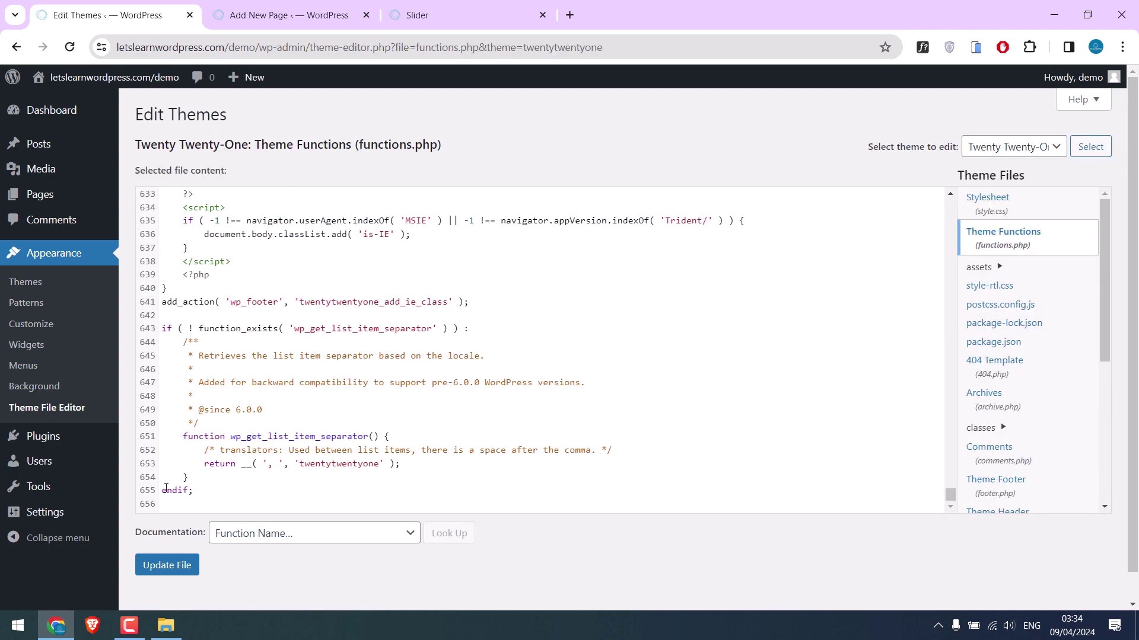
pyautogui.click(1053, 15)
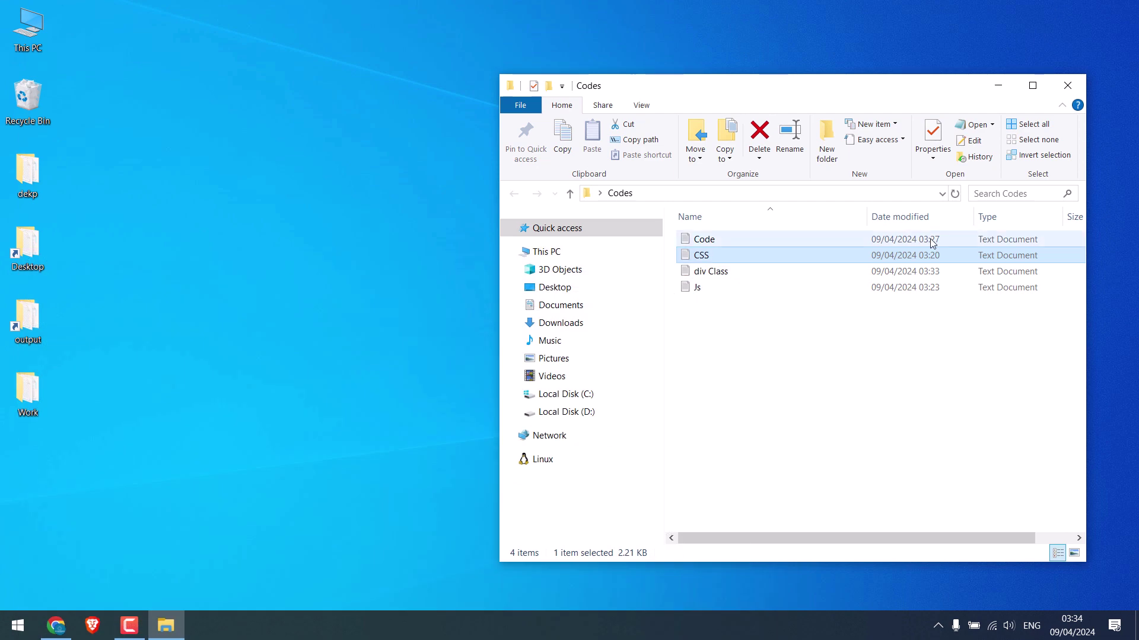
pyautogui.doubleClick(705, 287)
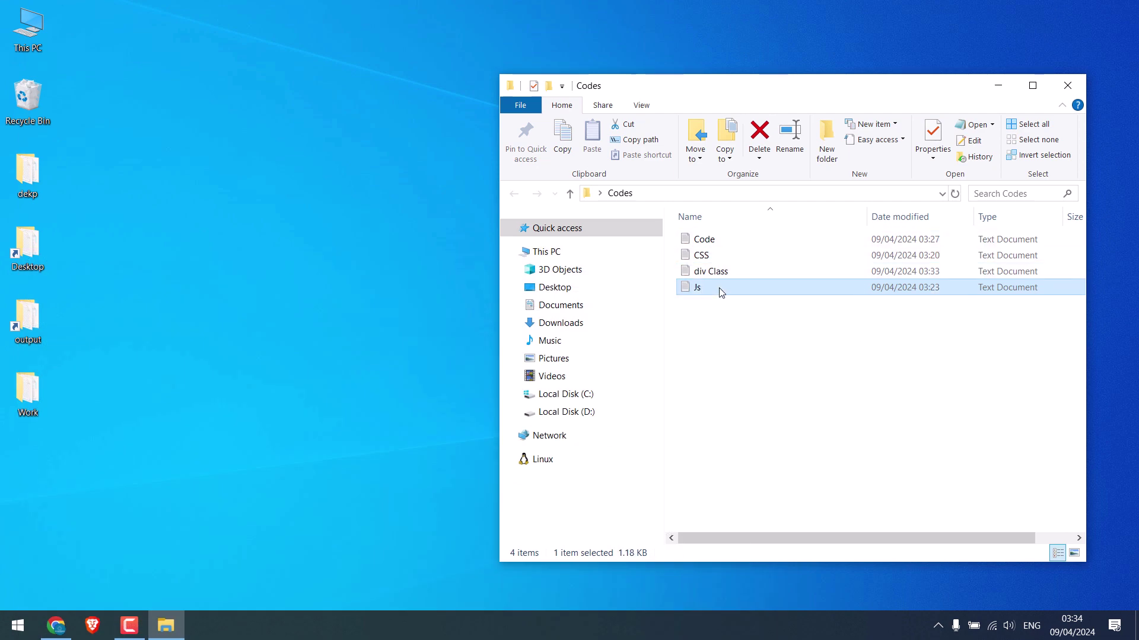
pyautogui.click(533, 73)
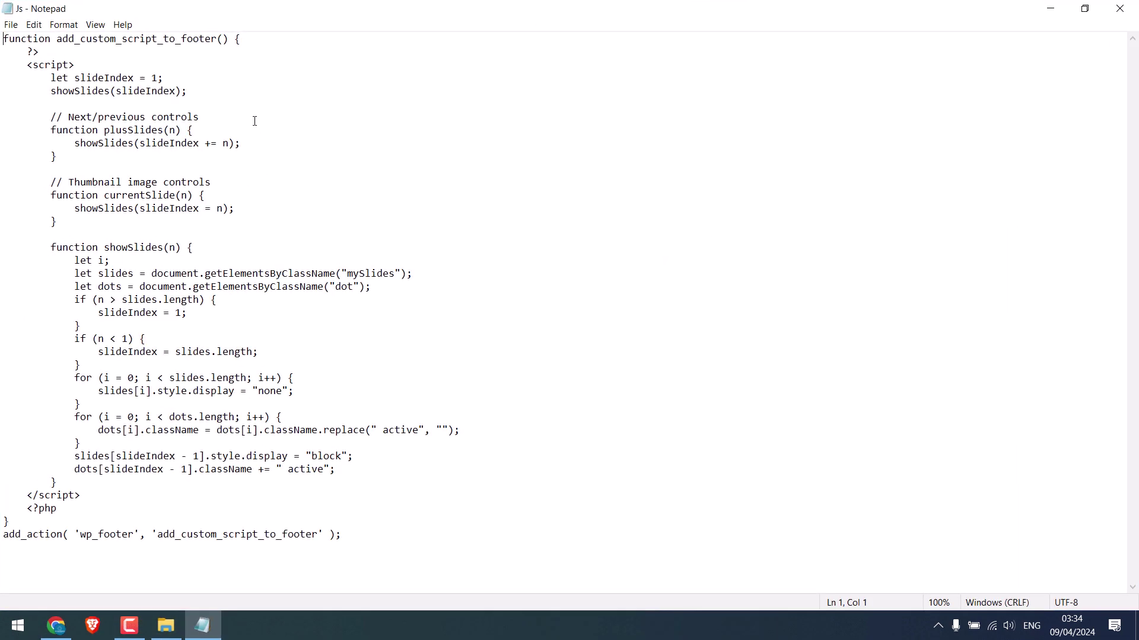
pyautogui.hotkey('ctrl', 'a')
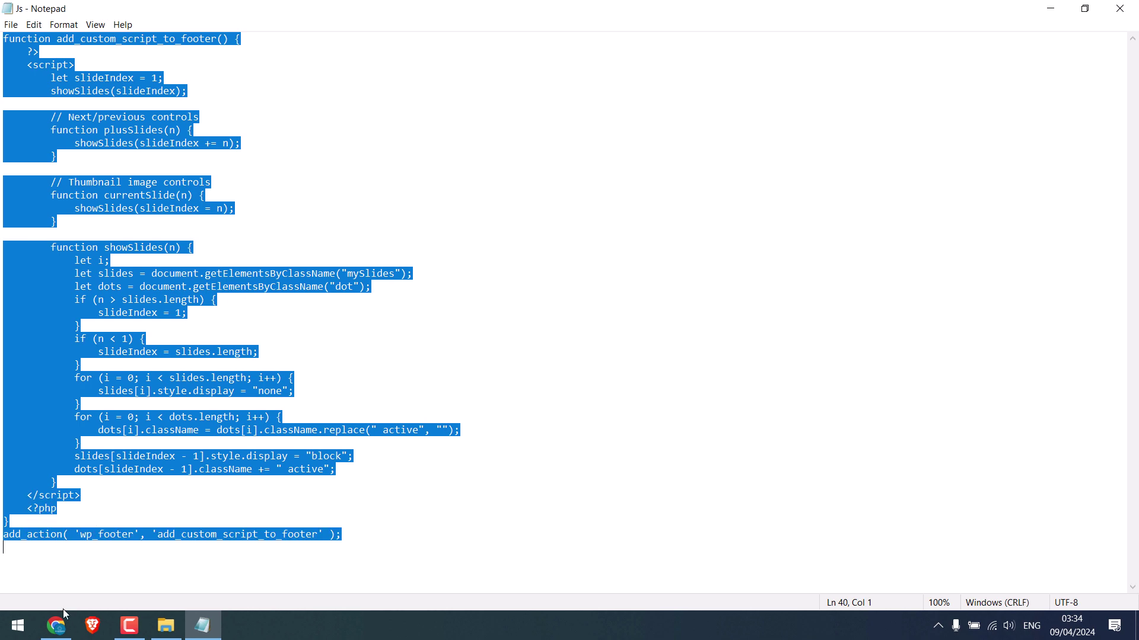
# - Paste the slideshow script at the end of functions.php and update the file
pyautogui.hotkey('ctrl', 'c')
pyautogui.click(58, 625)
pyautogui.click(221, 505)
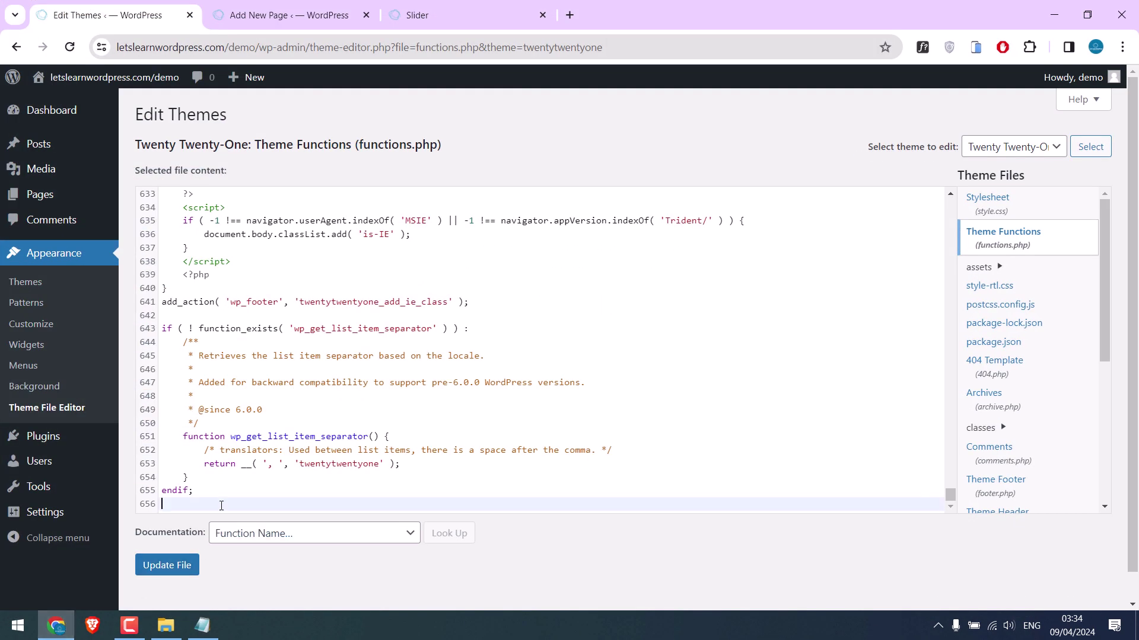
pyautogui.hotkey('ctrl', 'v')
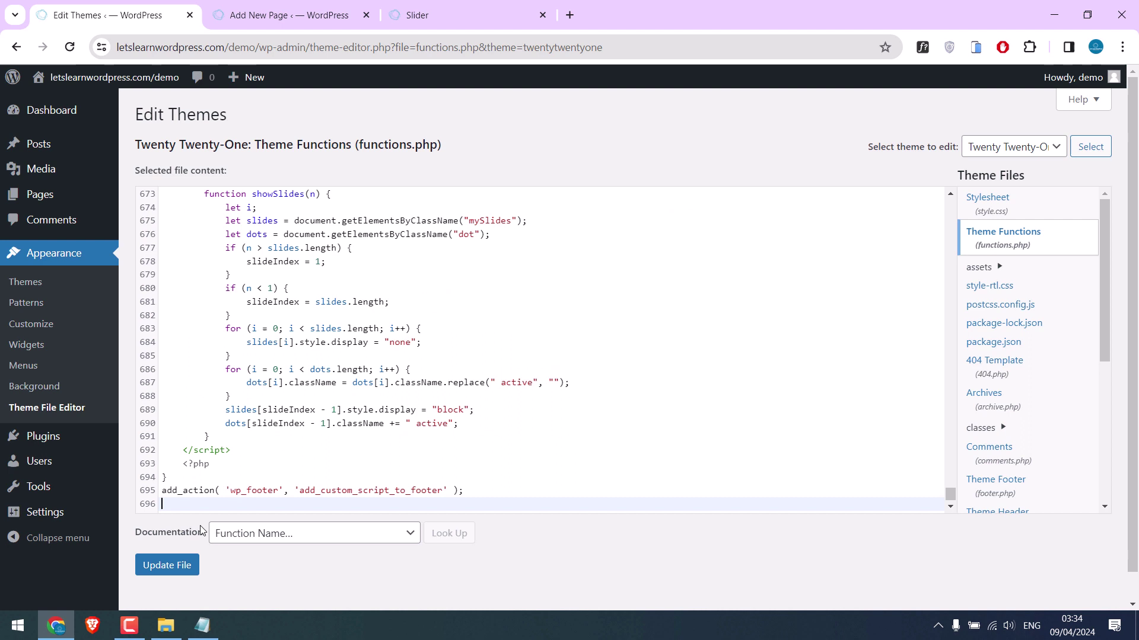
pyautogui.click(167, 565)
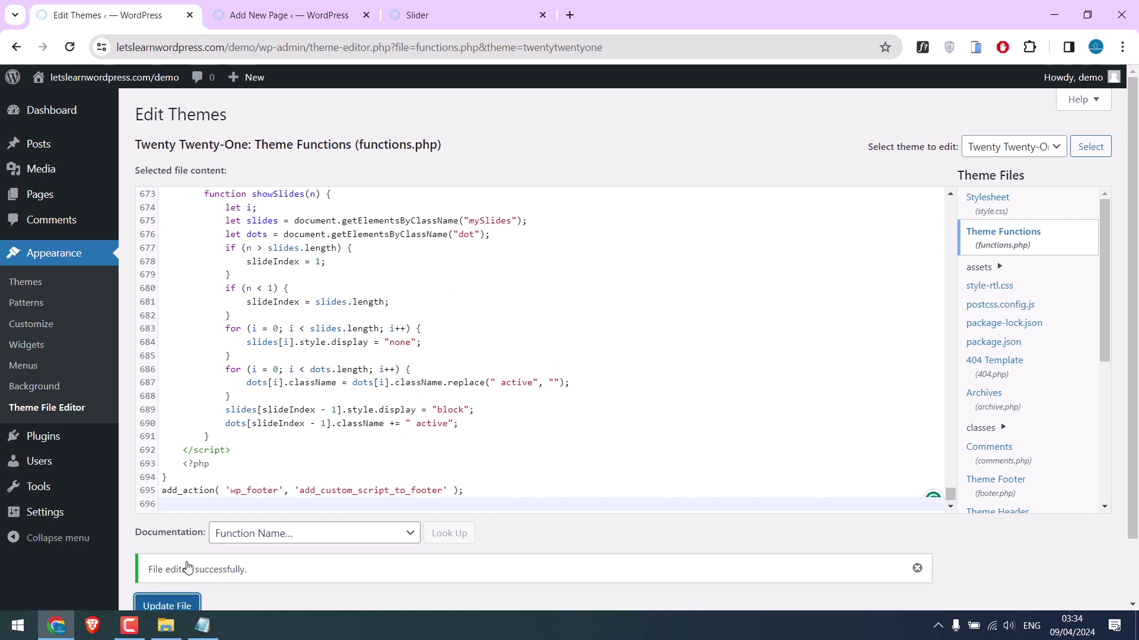
# - Reload the live Slider page, step the slideshow through its images with the arrows, and minimise Chrome
pyautogui.click(419, 14)
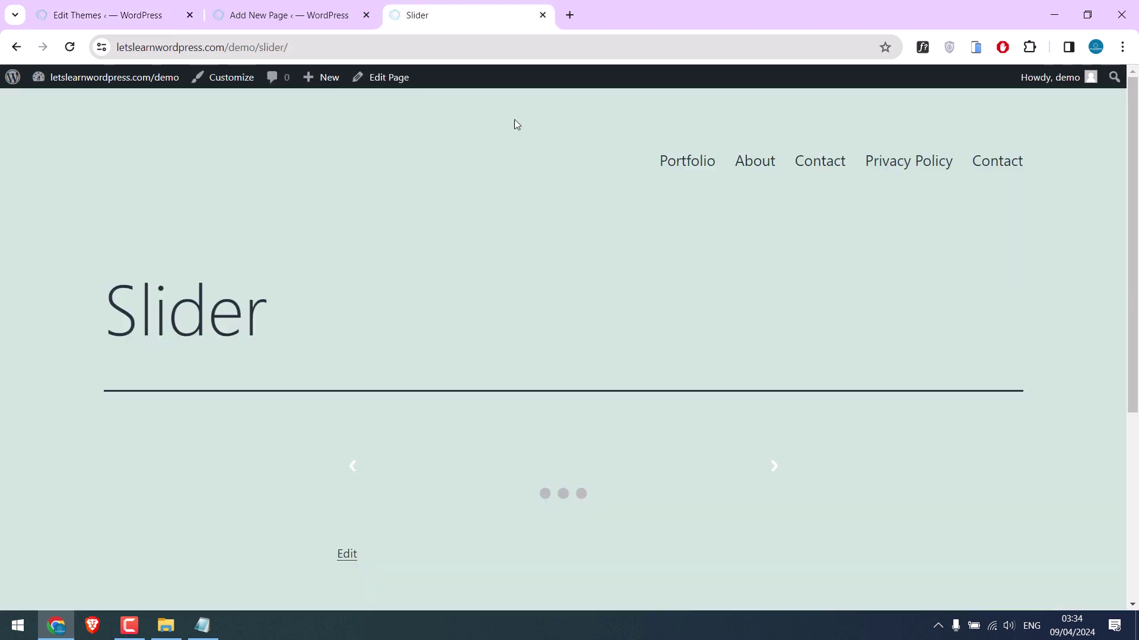
pyautogui.click(68, 47)
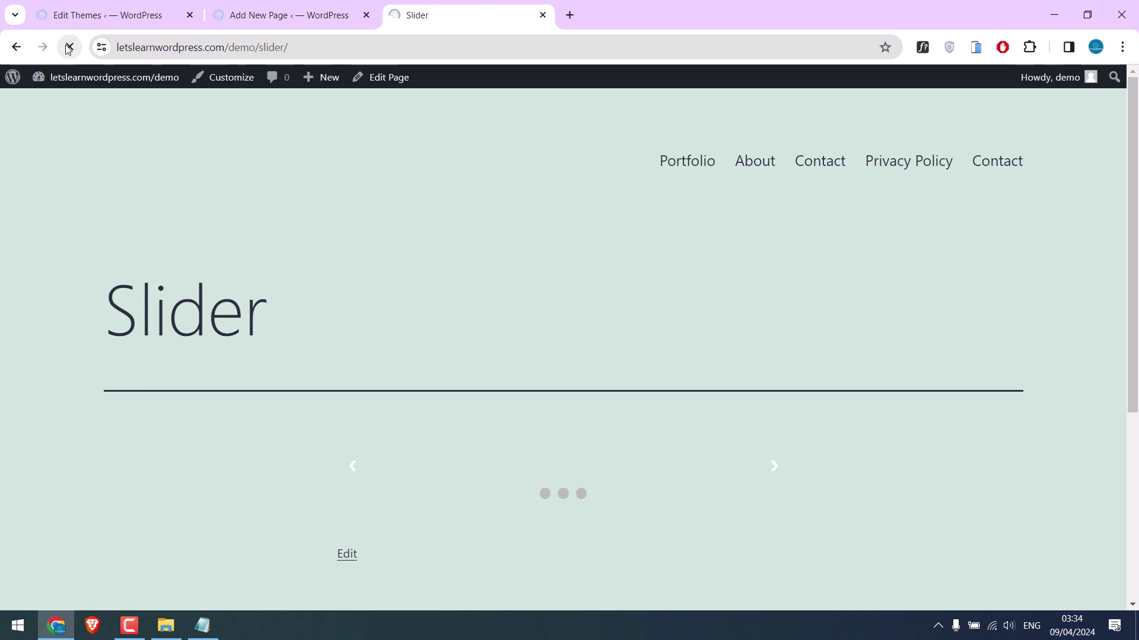
pyautogui.moveTo(1132, 133); pyautogui.dragTo(1135, 232)
pyautogui.click(775, 357)
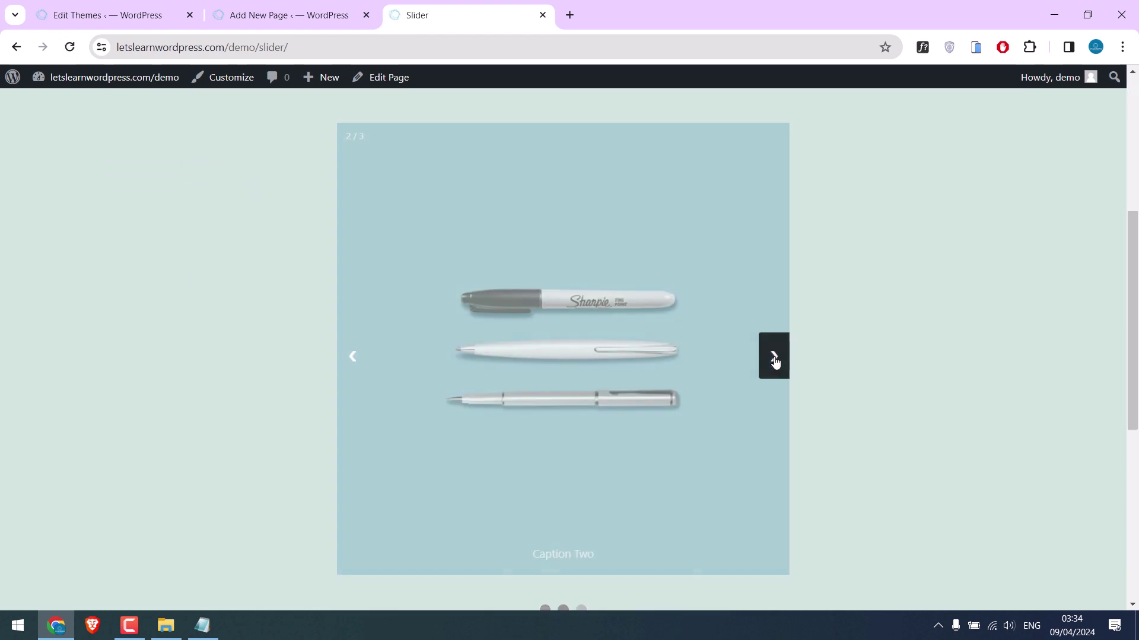
pyautogui.click(352, 359)
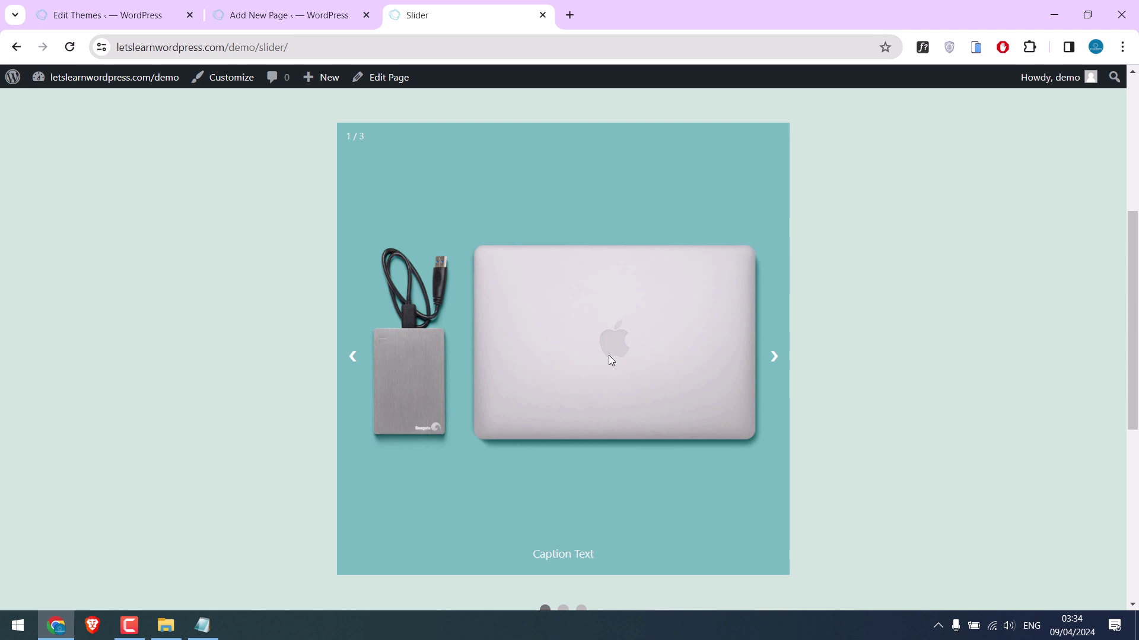
pyautogui.click(1053, 15)
# - Close the old Notepad window and open the Code file maximised in Notepad
pyautogui.click(1104, 9)
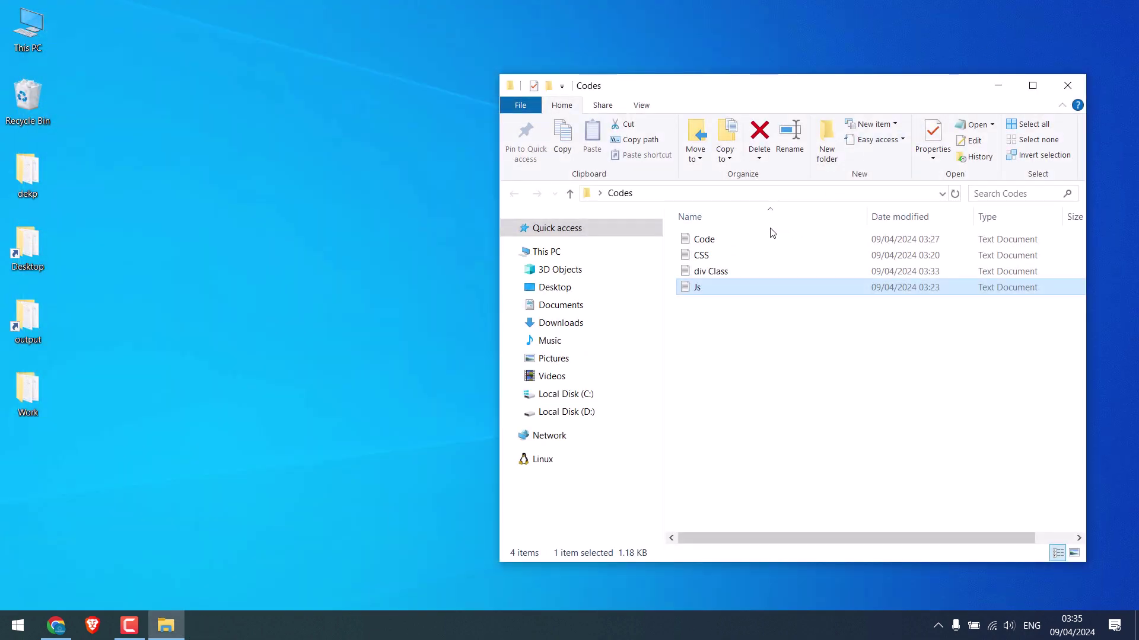
pyautogui.doubleClick(704, 239)
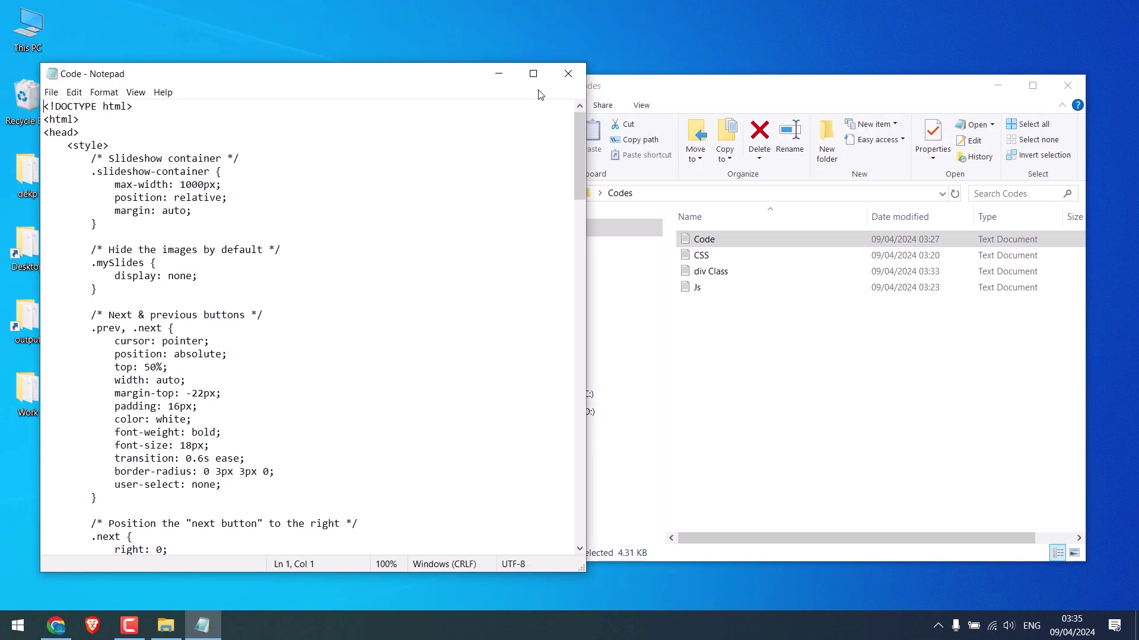
pyautogui.click(533, 73)
pyautogui.moveTo(1133, 72)
pyautogui.mouseDown()
pyautogui.moveTo(1134, 470)
pyautogui.moveTo(1135, 107)
pyautogui.moveTo(1134, 418)
pyautogui.mouseUp()
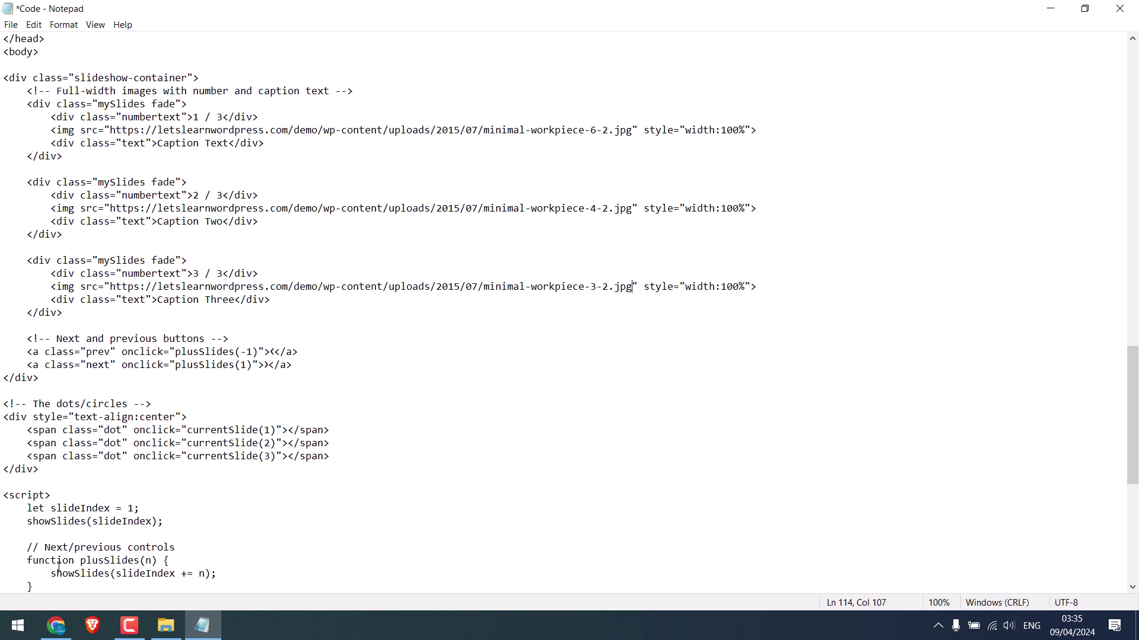
# - Delete the slideshow script block from the theme's functions.php and update the file
pyautogui.click(56, 626)
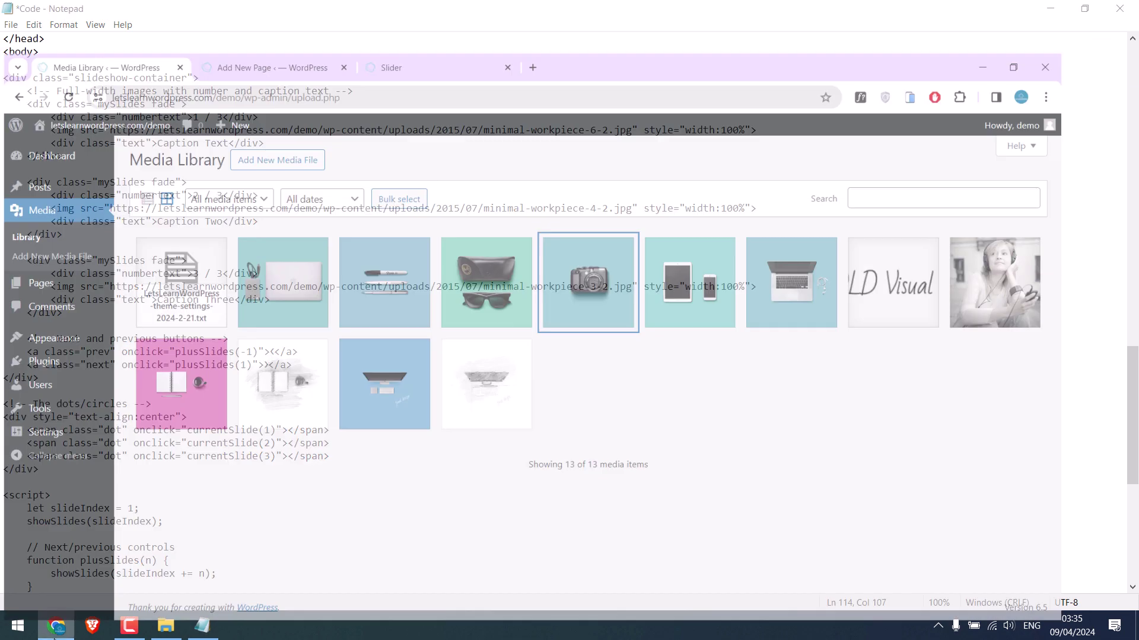
pyautogui.moveTo(53, 306)
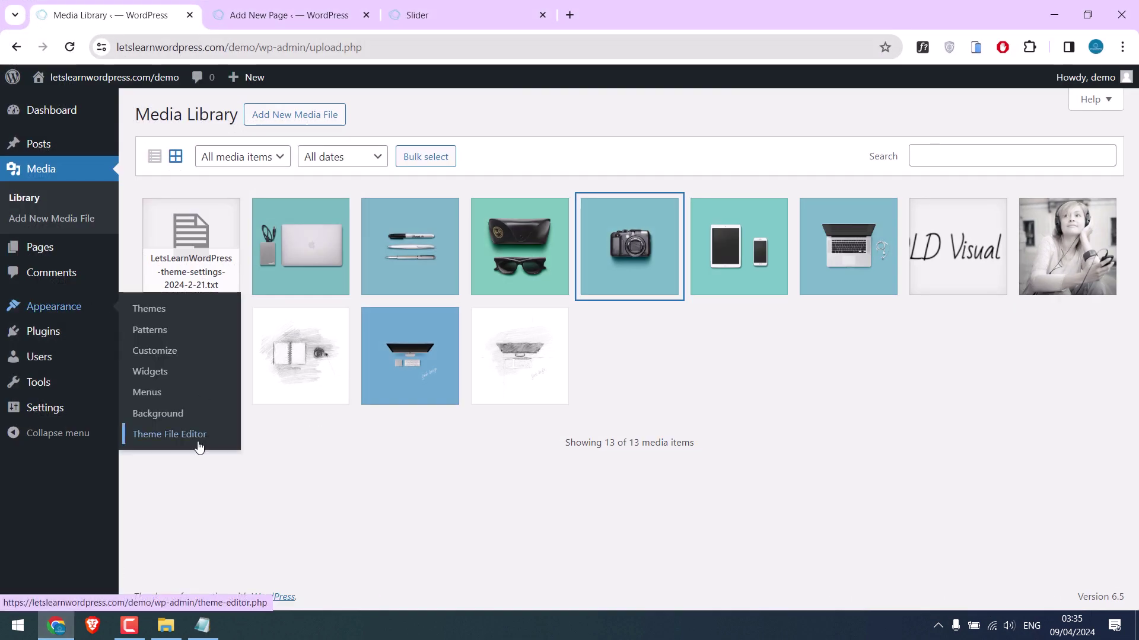
pyautogui.click(169, 434)
pyautogui.click(1011, 333)
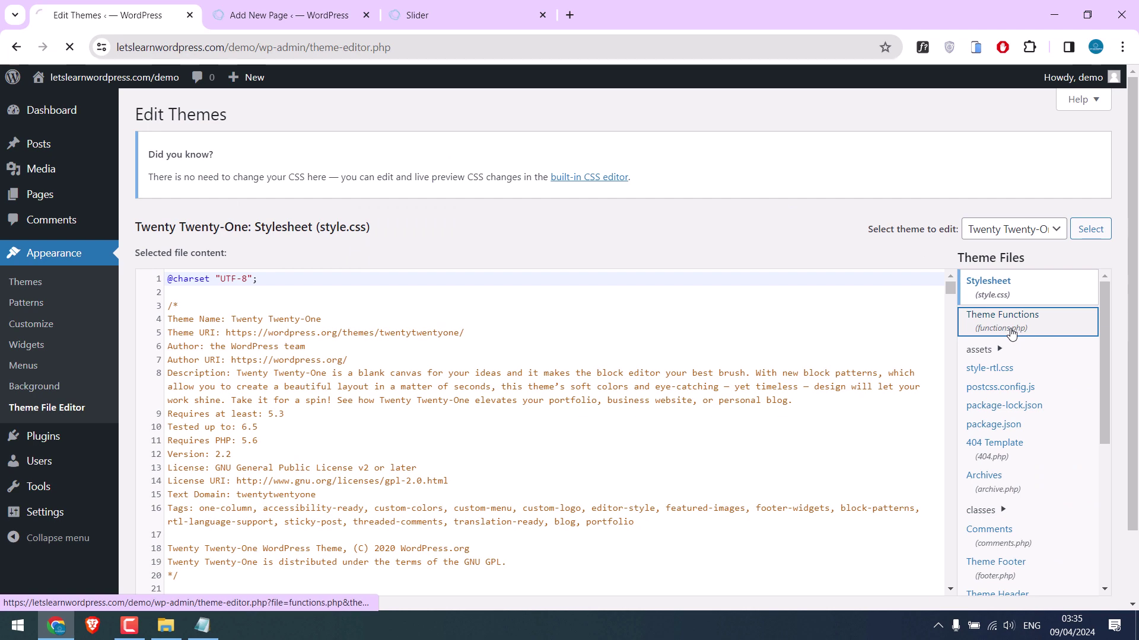
pyautogui.moveTo(950, 206); pyautogui.dragTo(950, 499)
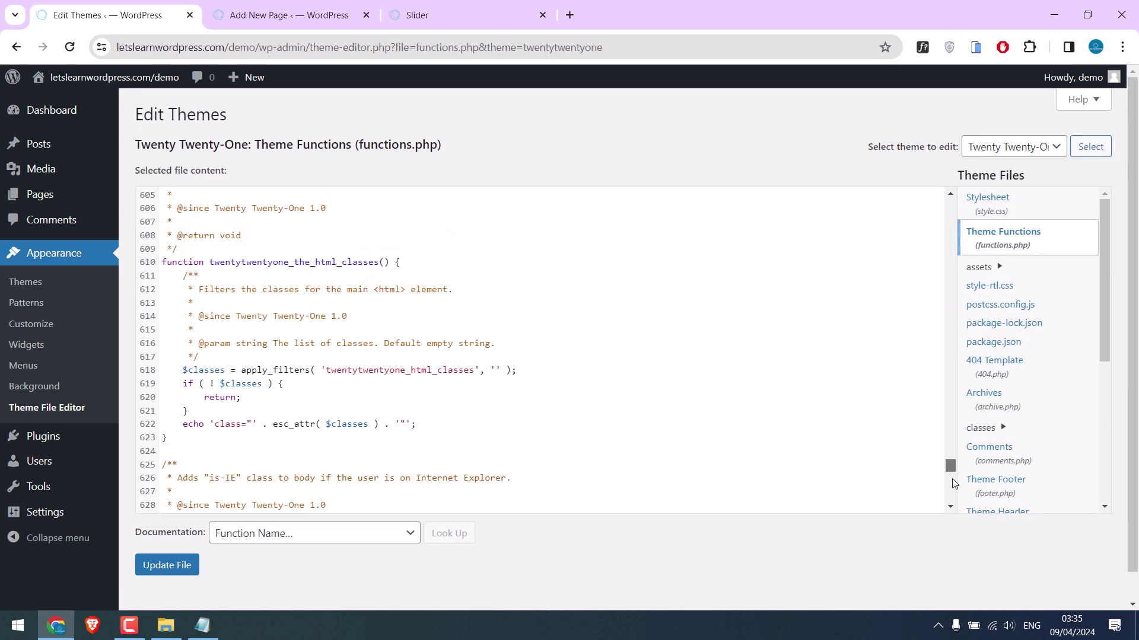
pyautogui.scroll(3, 335, 437)
pyautogui.scroll(3, 335, 437)
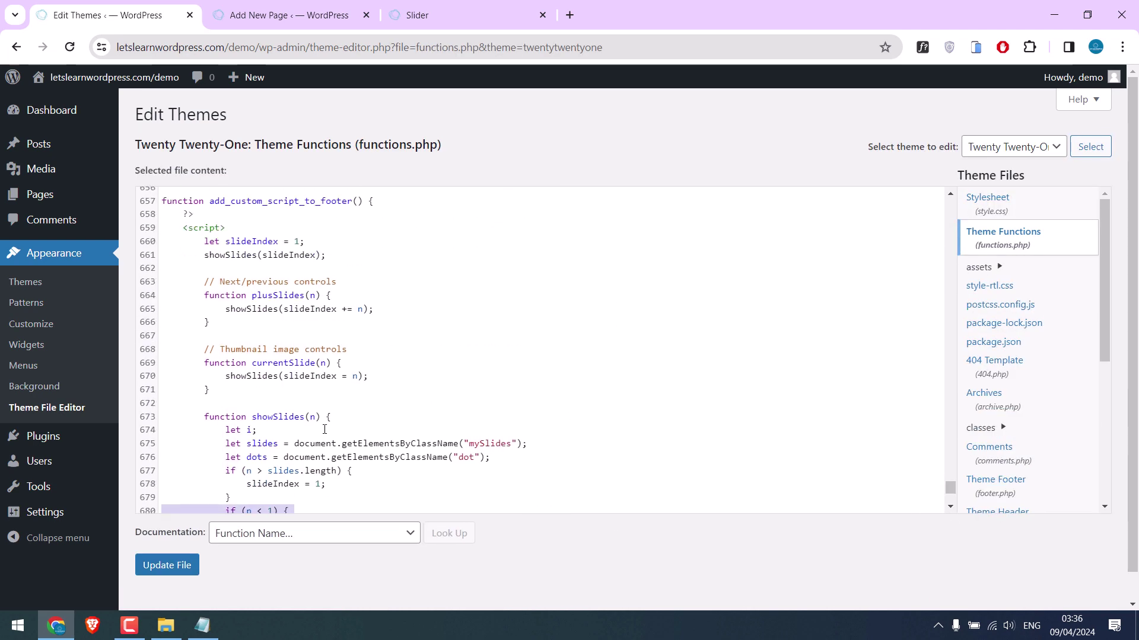
pyautogui.moveTo(266, 509); pyautogui.dragTo(163, 272)
pyautogui.press('BackSpace')
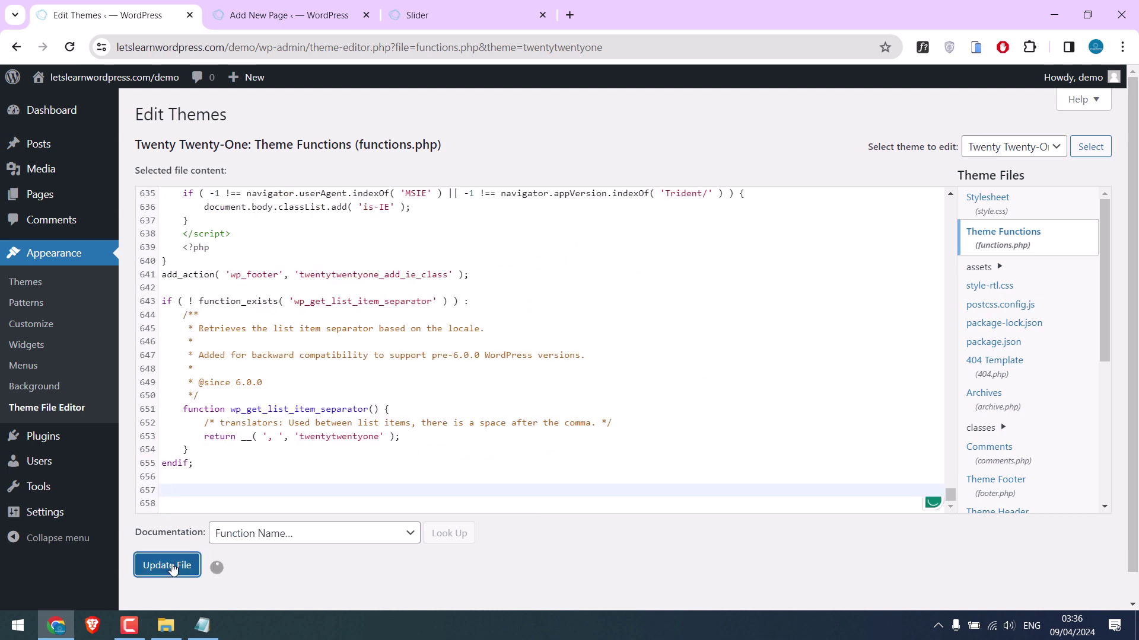
pyautogui.click(167, 566)
# - Clear all Additional CSS in the Customizer, publish it, and return to the Slider page
pyautogui.click(440, 16)
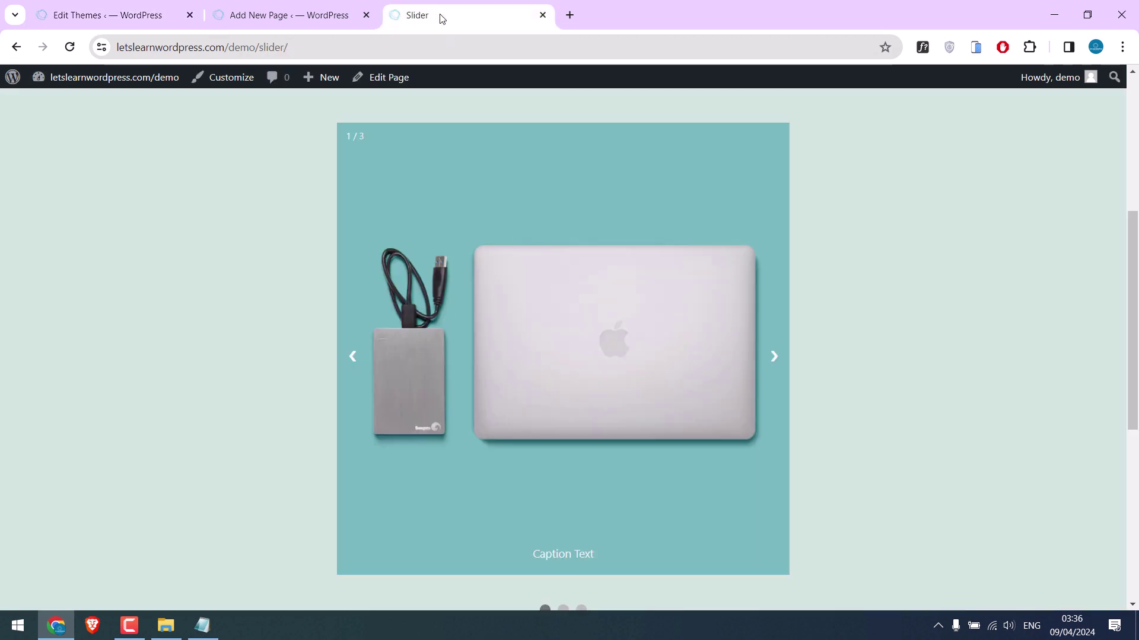
pyautogui.click(232, 77)
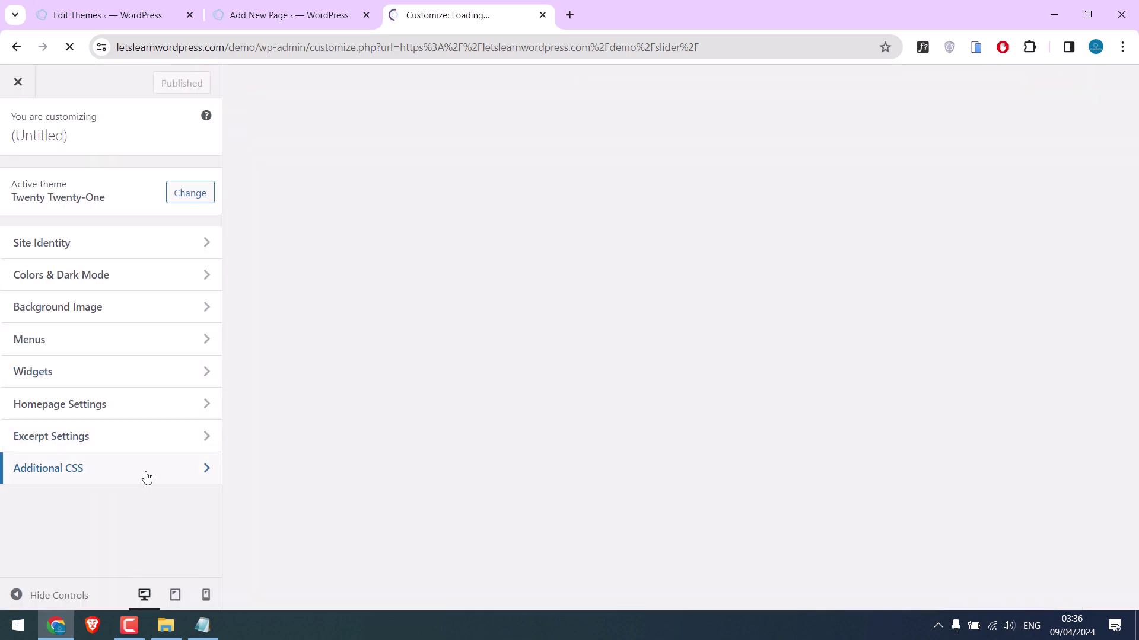
pyautogui.click(148, 471)
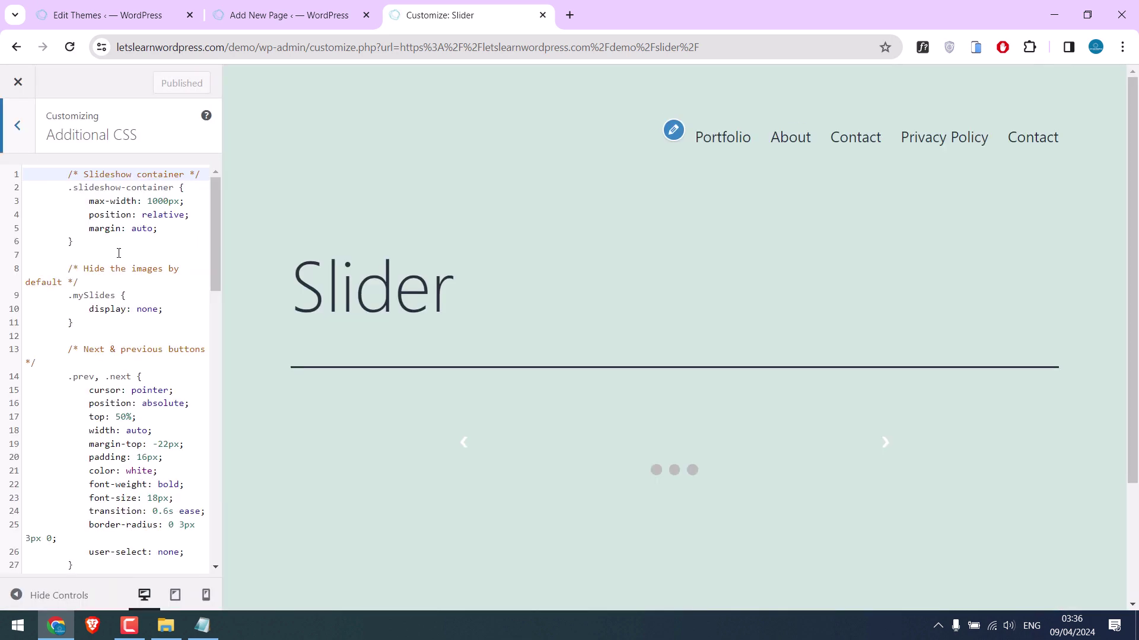
pyautogui.click(109, 237)
pyautogui.hotkey('ctrl', 'a')
pyautogui.press('Delete')
pyautogui.click(182, 83)
pyautogui.click(18, 82)
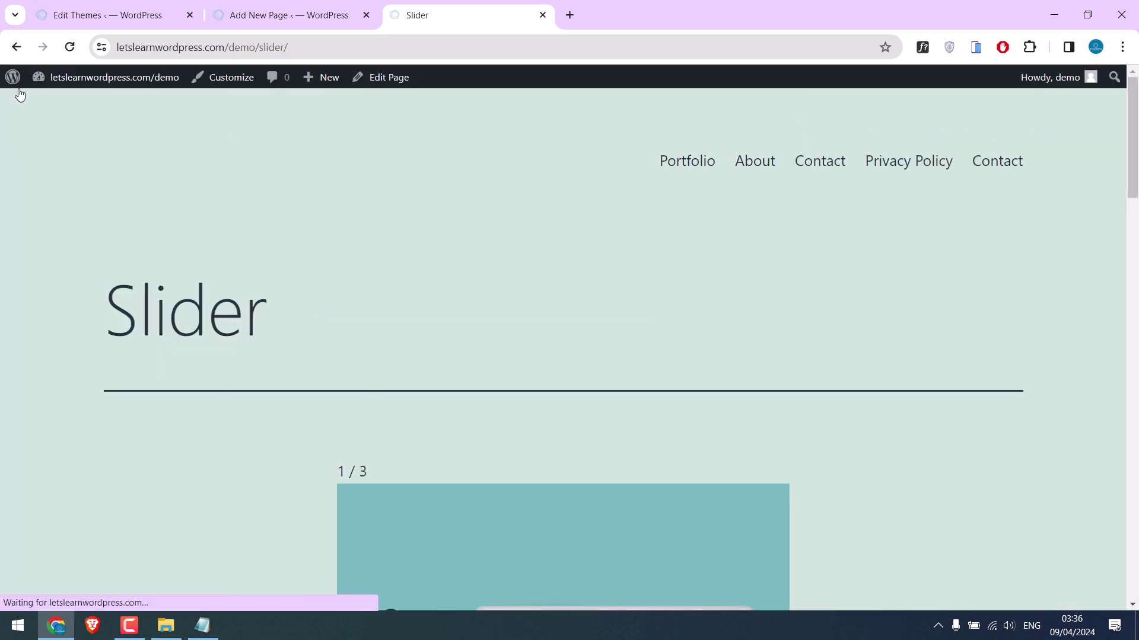
pyautogui.moveTo(1132, 133); pyautogui.dragTo(1132, 266)
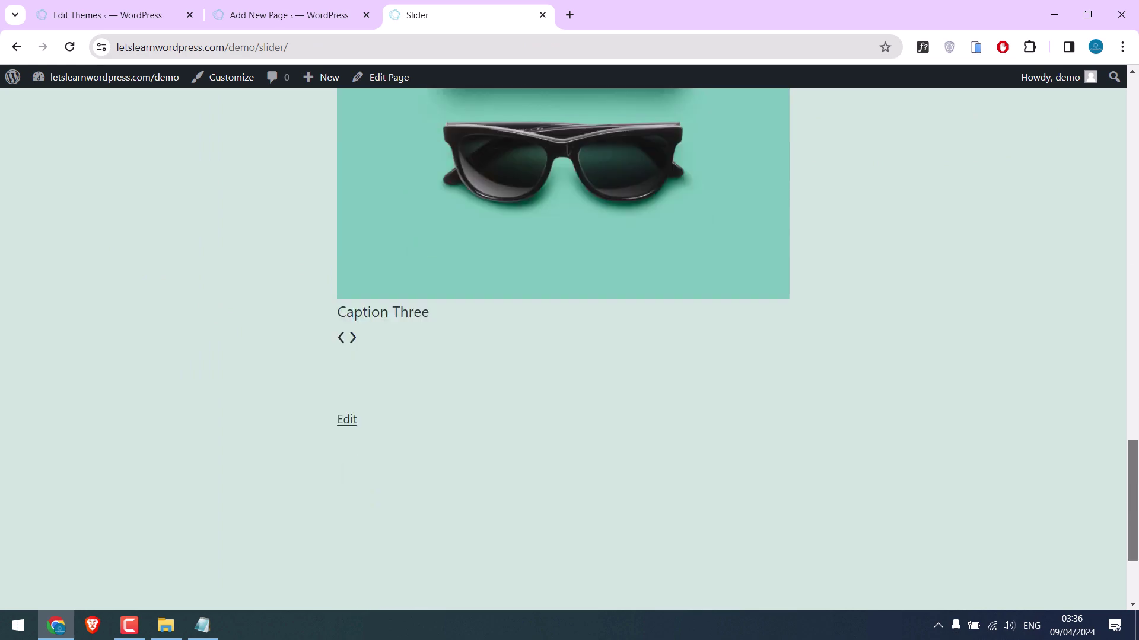
# - Empty the Slider page's Custom HTML block of its old markup
pyautogui.click(289, 14)
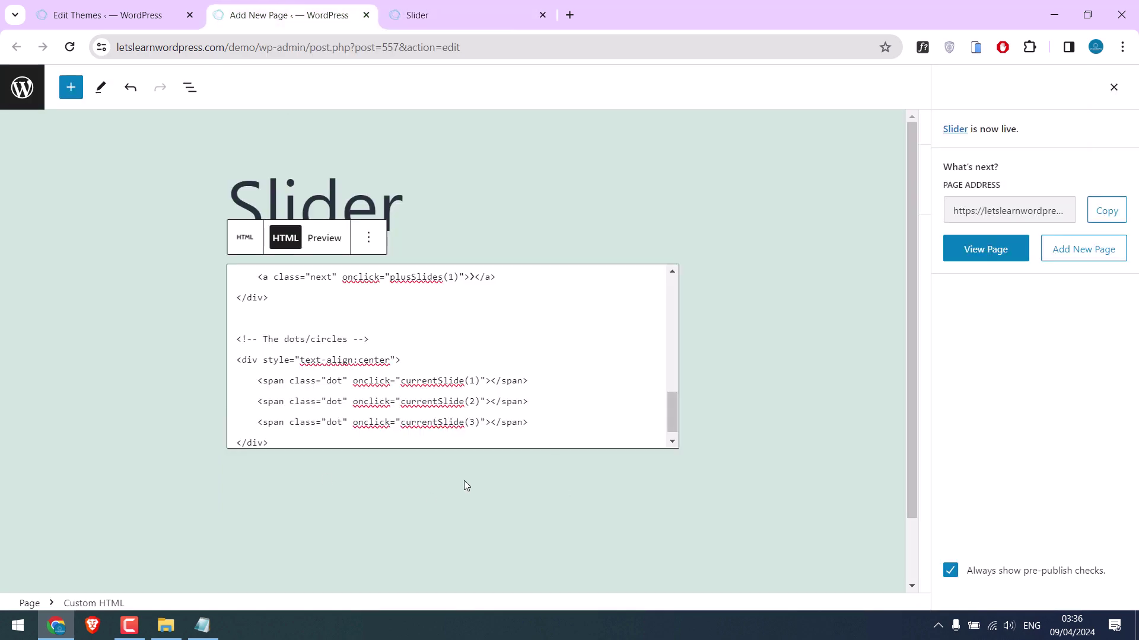
pyautogui.doubleClick(371, 381)
pyautogui.hotkey('ctrl', 'a')
pyautogui.press('Delete')
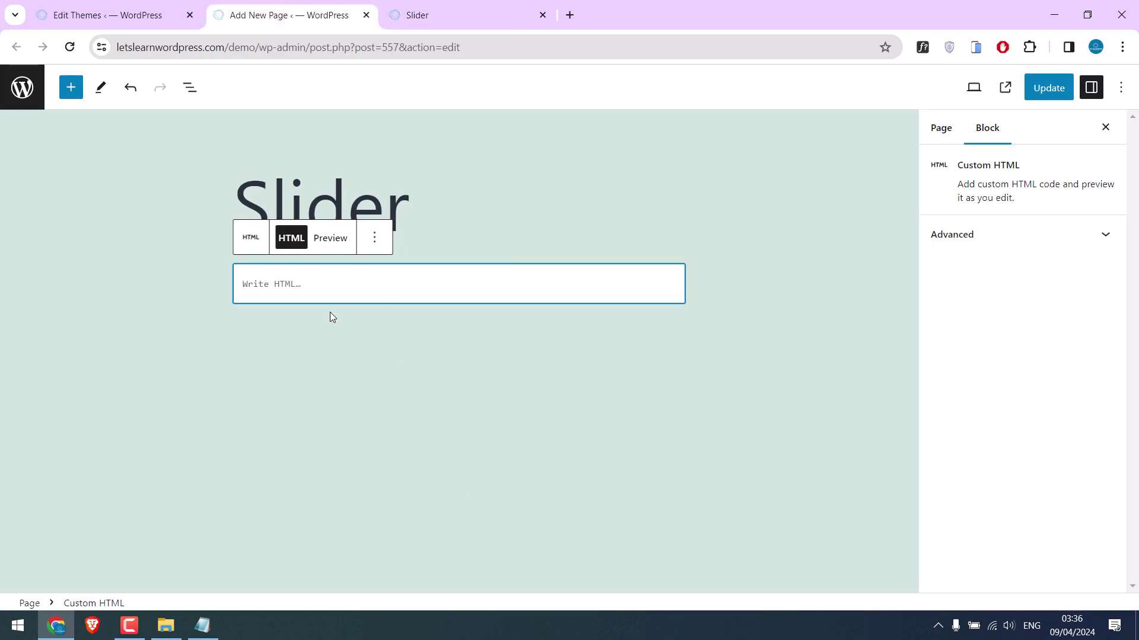
pyautogui.click(1053, 15)
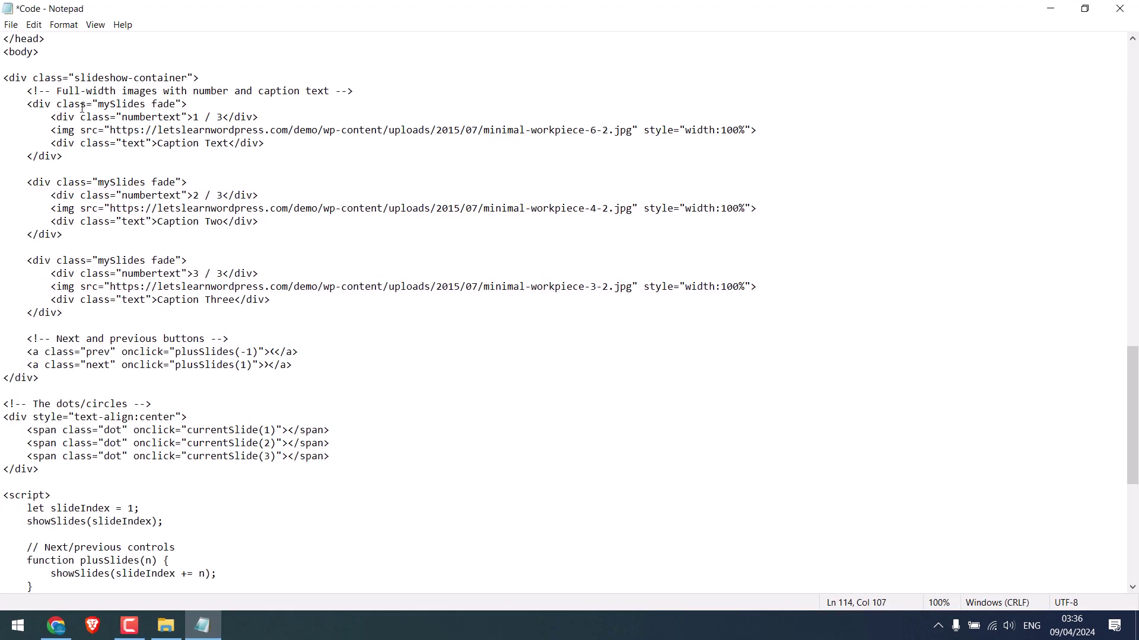
# - Copy the whole Code file from Notepad into the block and update the page
pyautogui.hotkey('ctrl', 'a')
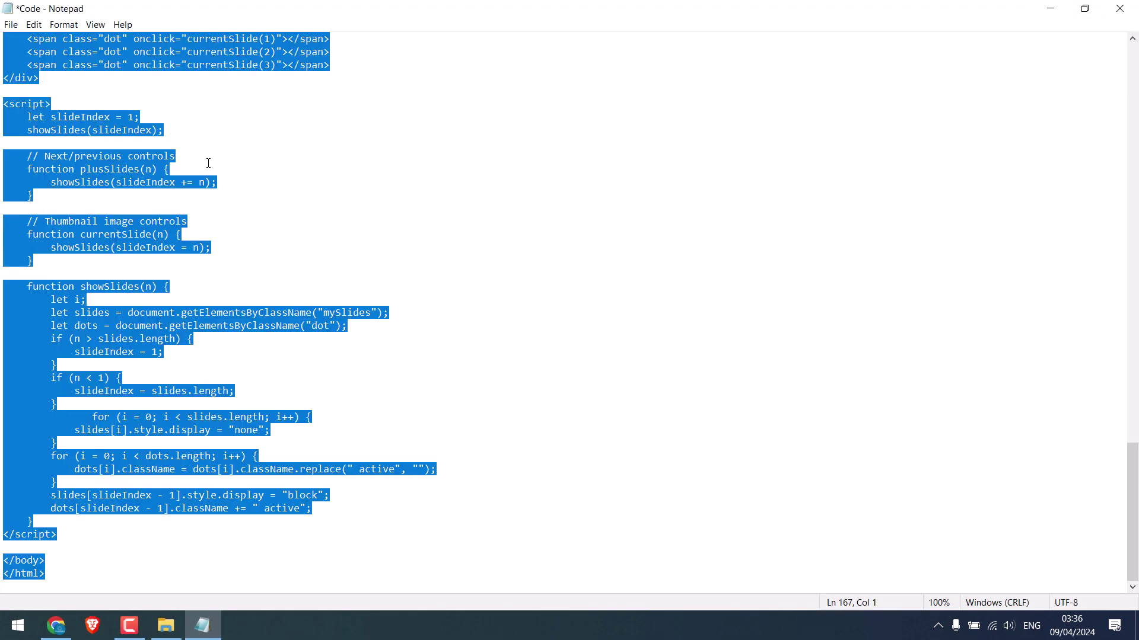
pyautogui.rightClick(149, 181)
pyautogui.click(183, 233)
pyautogui.click(59, 626)
pyautogui.hotkey('ctrl', 'v')
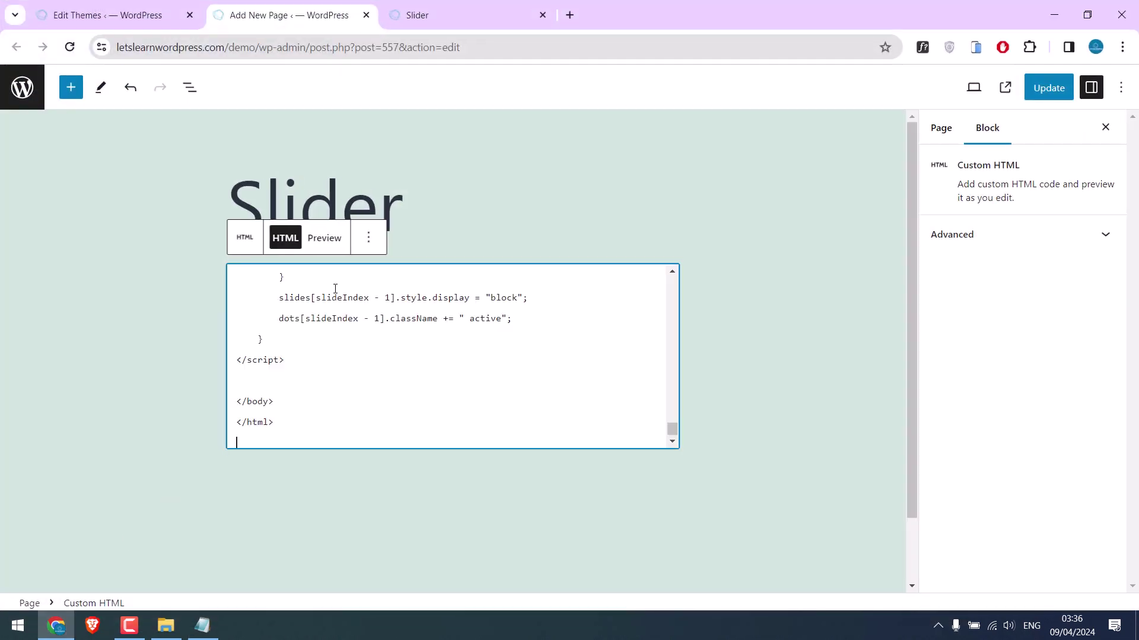
pyautogui.moveTo(672, 438); pyautogui.dragTo(669, 285)
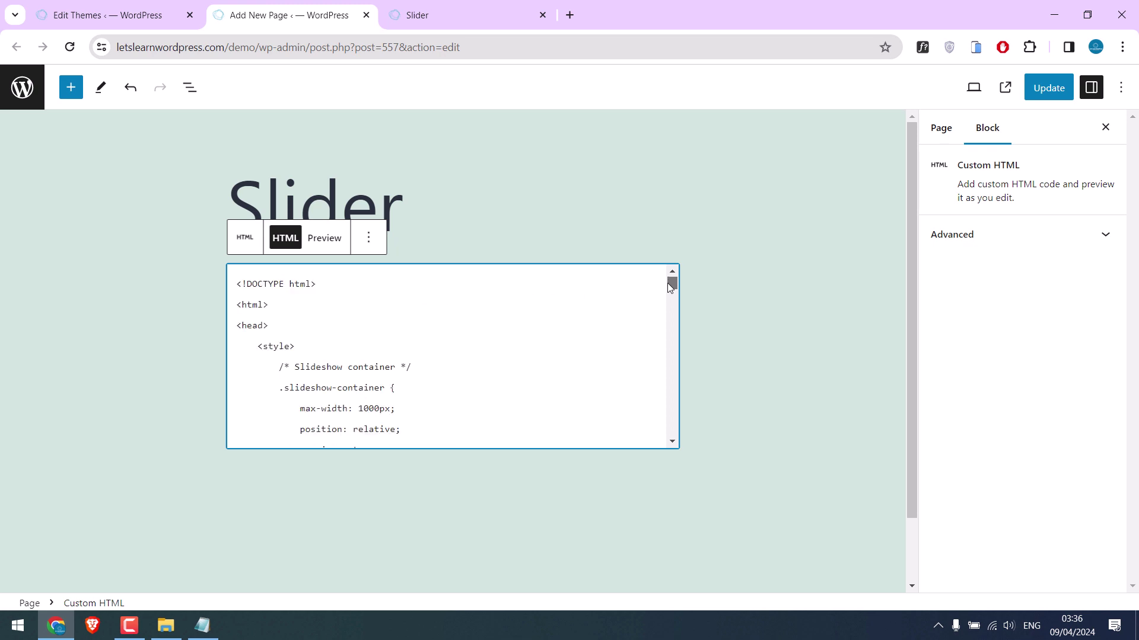
pyautogui.click(1048, 87)
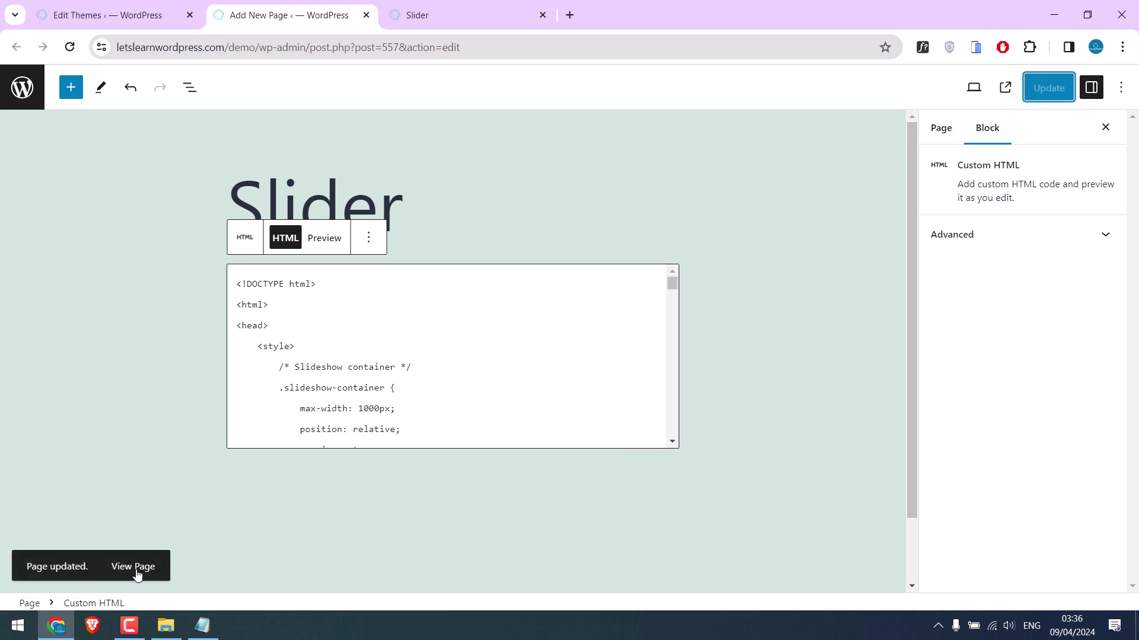
# - View the updated Slider page in a new tab from the View Page notice
pyautogui.rightClick(137, 570)
pyautogui.click(245, 328)
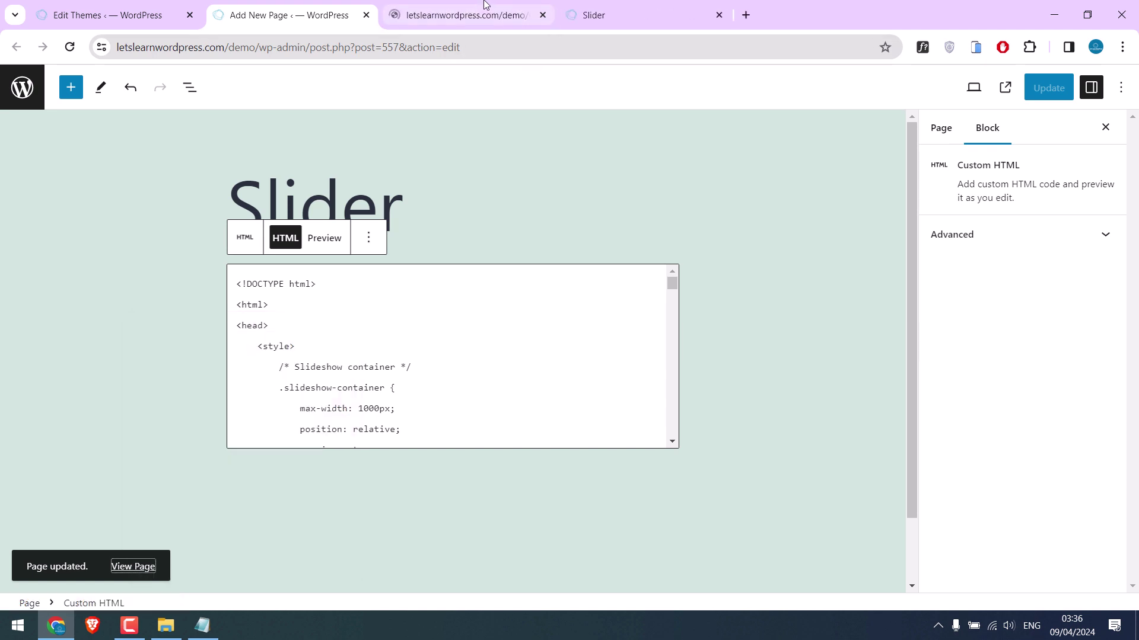
pyautogui.click(485, 15)
pyautogui.moveTo(1132, 187); pyautogui.dragTo(1128, 322)
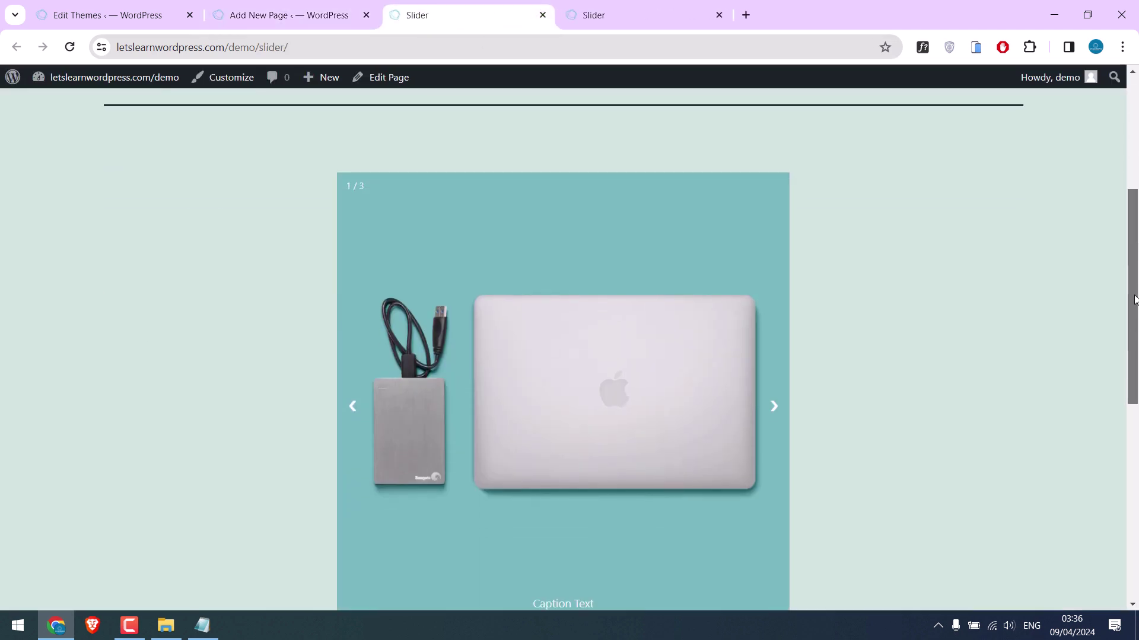